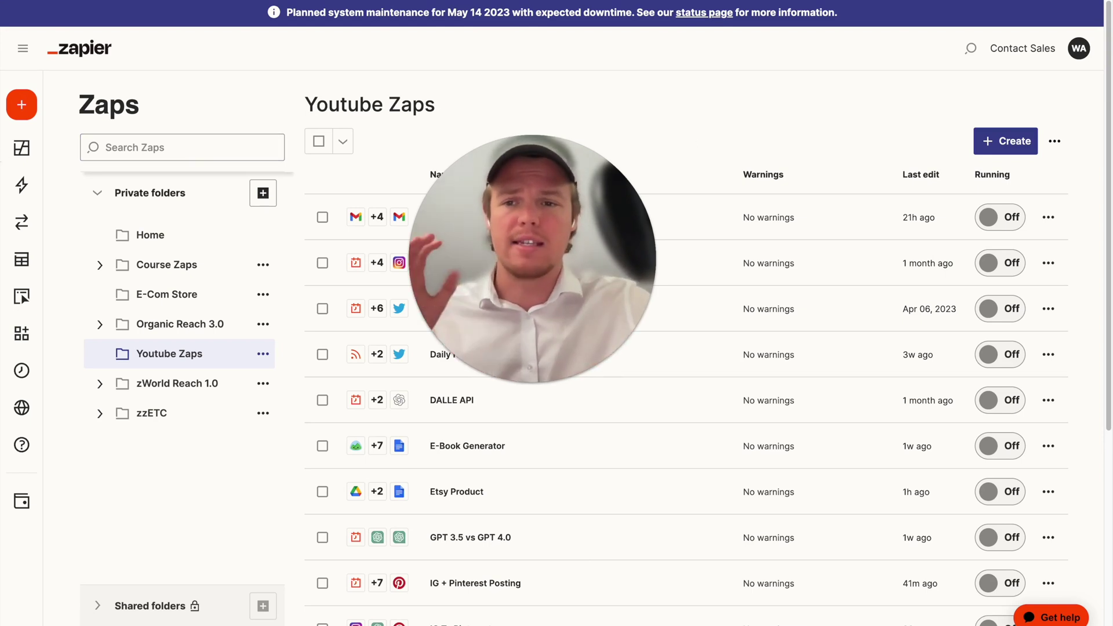
- Expand the left navigation and go to the Interfaces home page
mouse_move(42, 216)
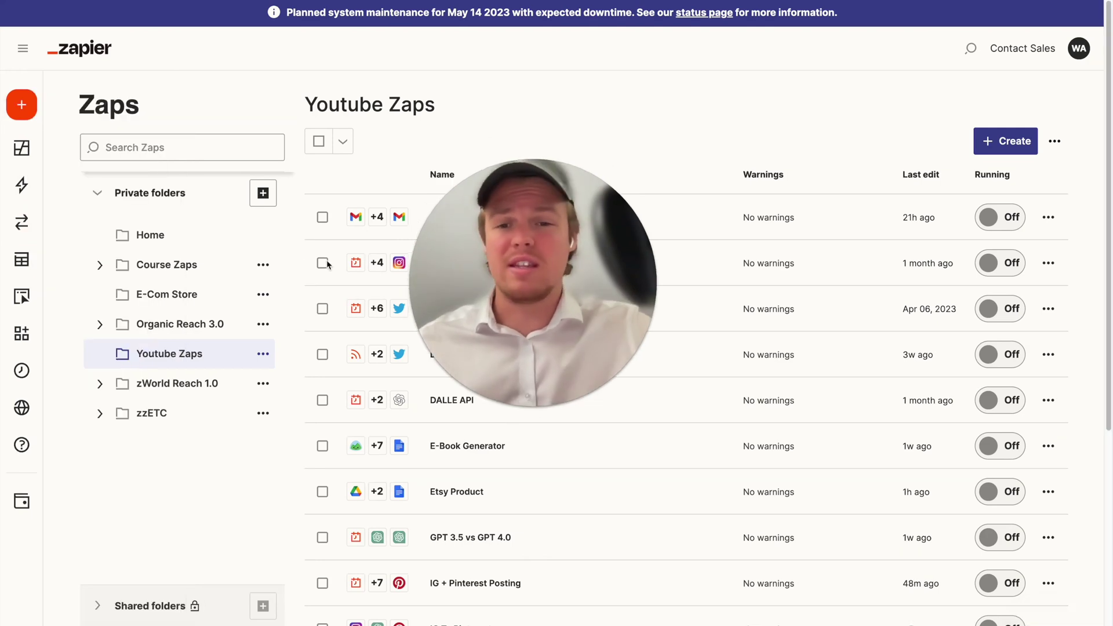
mouse_move(73, 307)
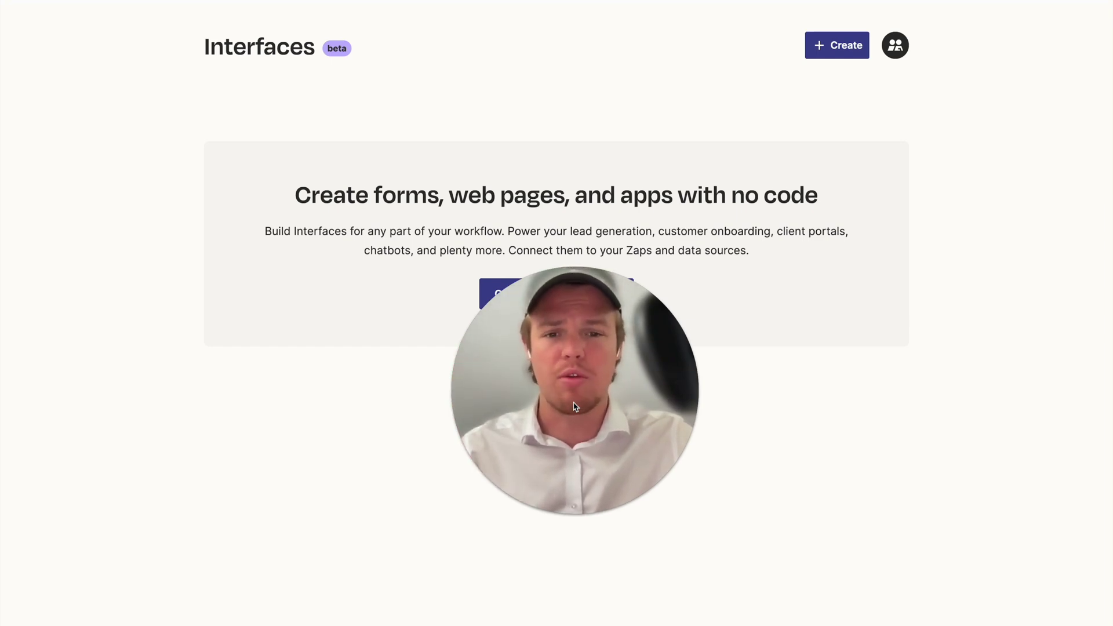
- Create a new interface, browse the template gallery, and choose the Form template
left_click_drag(576, 406, 822, 333)
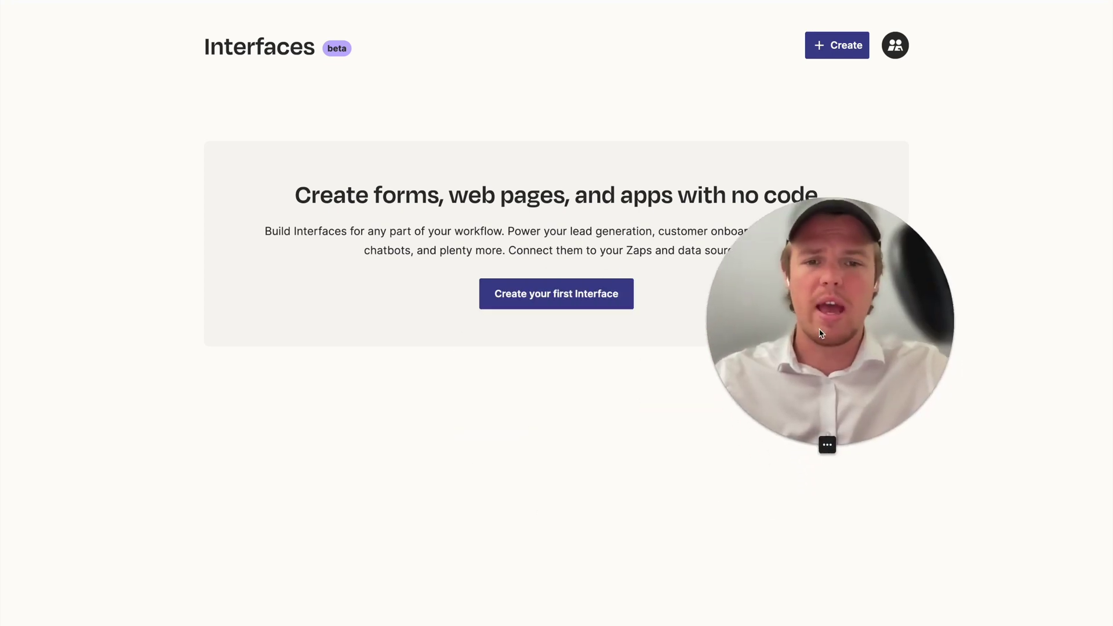
left_click(597, 294)
left_click_drag(896, 323, 242, 219)
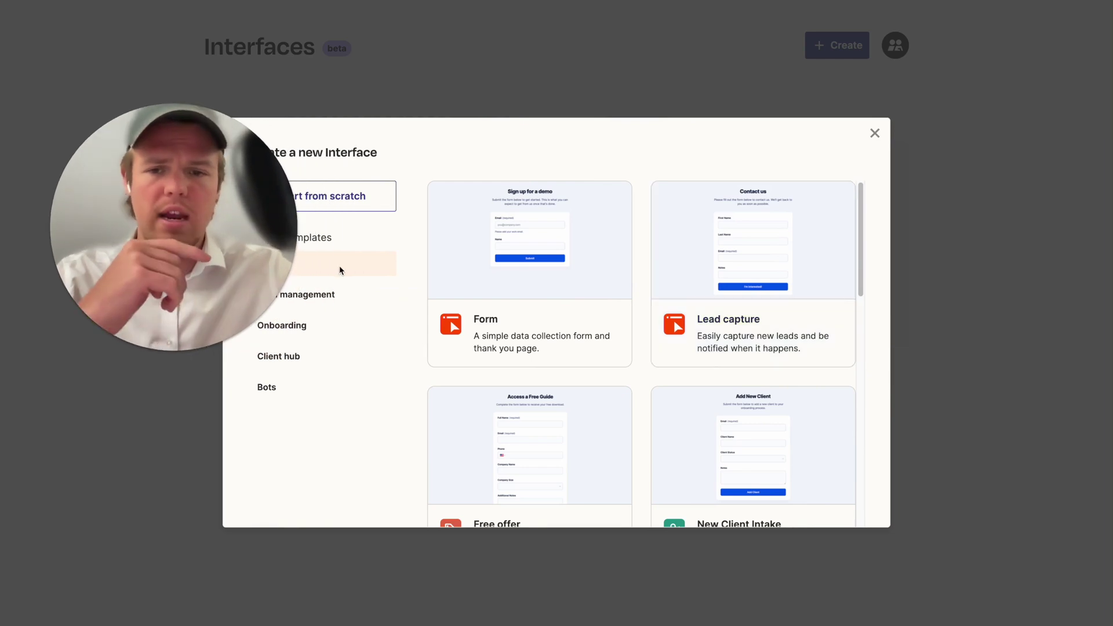
scroll(621, 331, "down", 3)
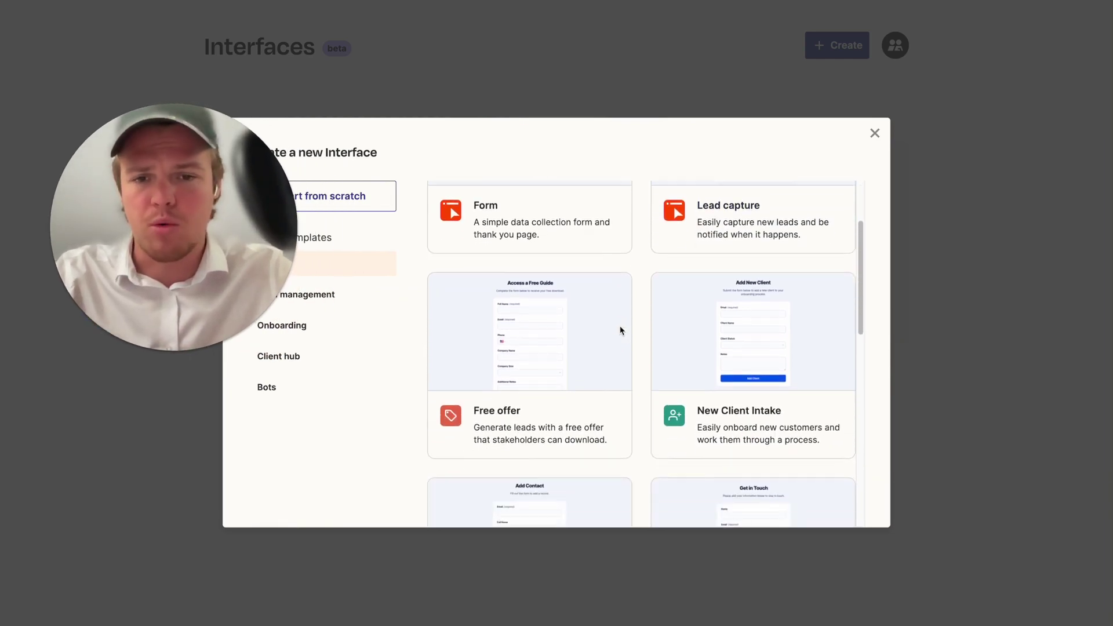
scroll(620, 331, "down", 2)
scroll(620, 331, "up", 4)
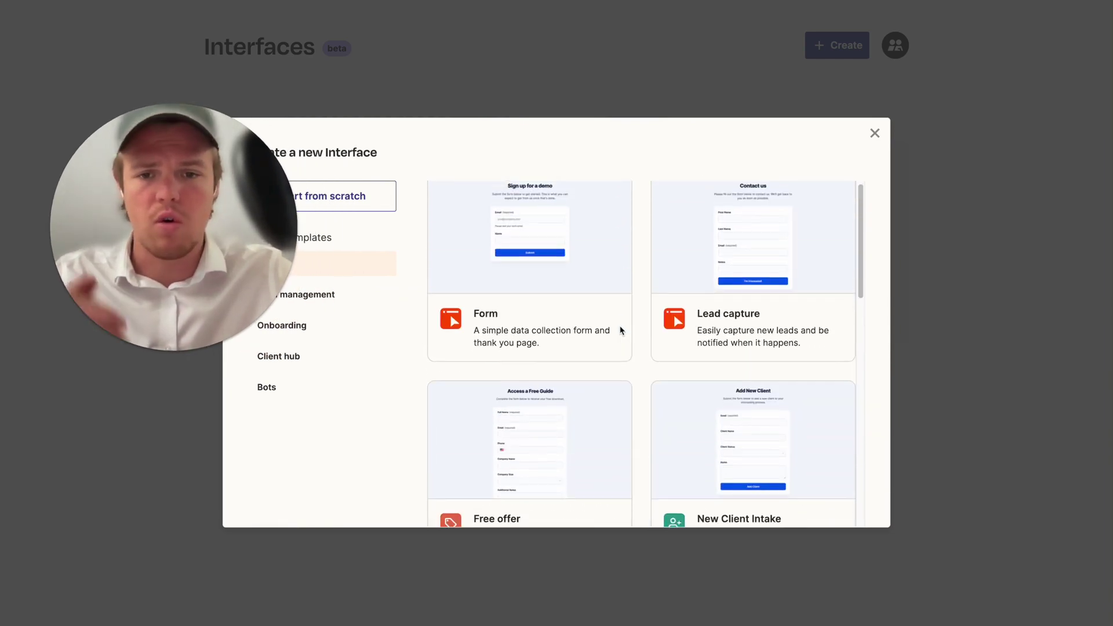
scroll(620, 331, "down", 1)
scroll(621, 330, "down", 1)
scroll(635, 374, "down", 2)
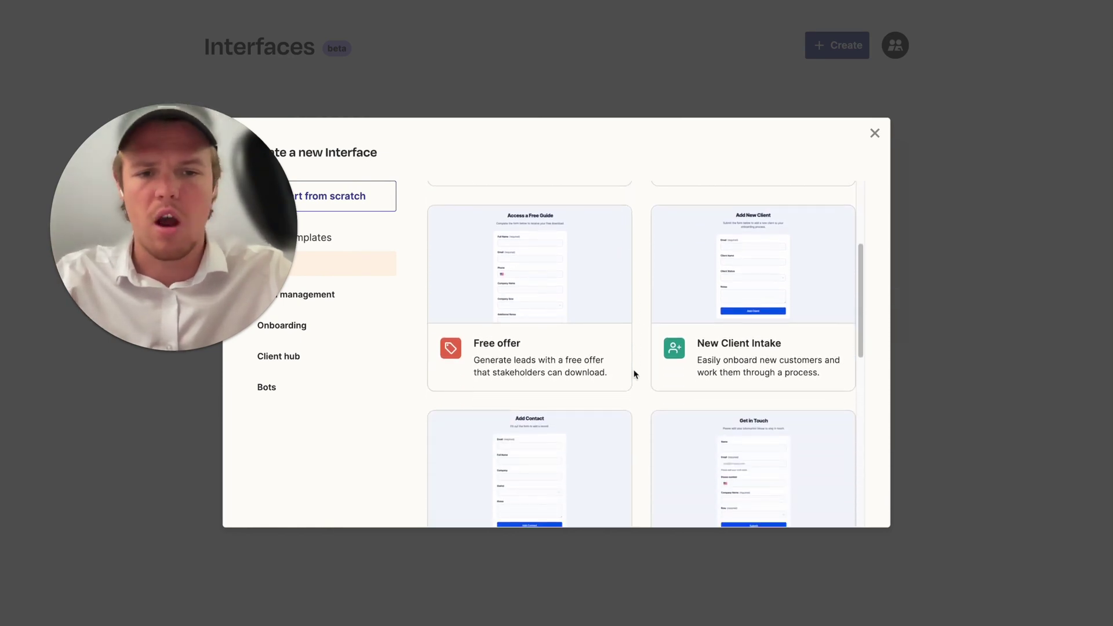
scroll(635, 374, "down", 4)
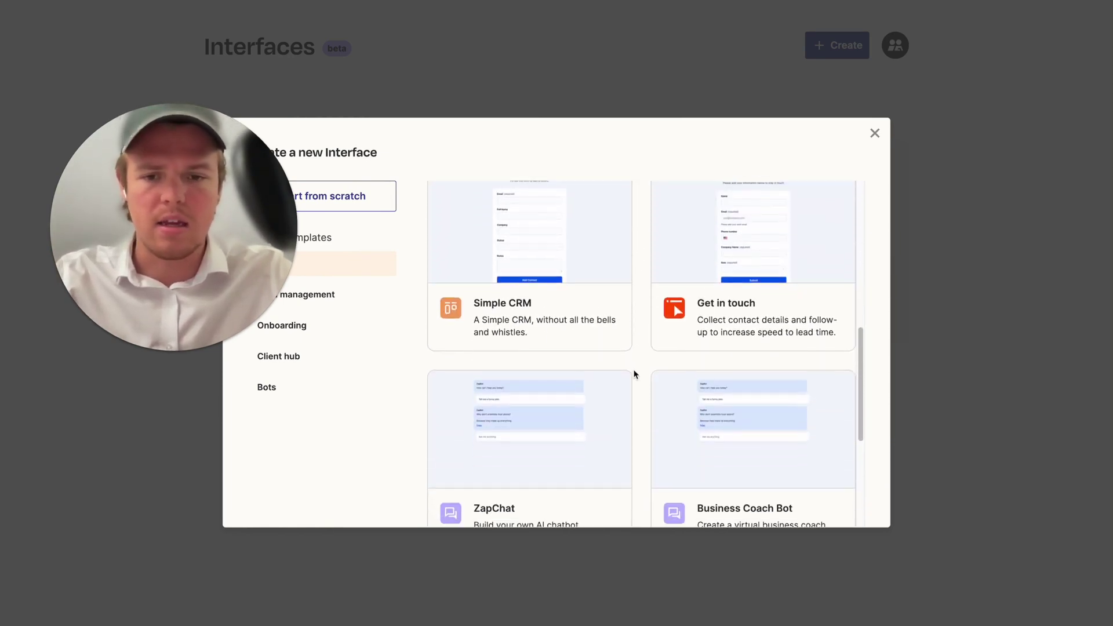
scroll(635, 374, "down", 4)
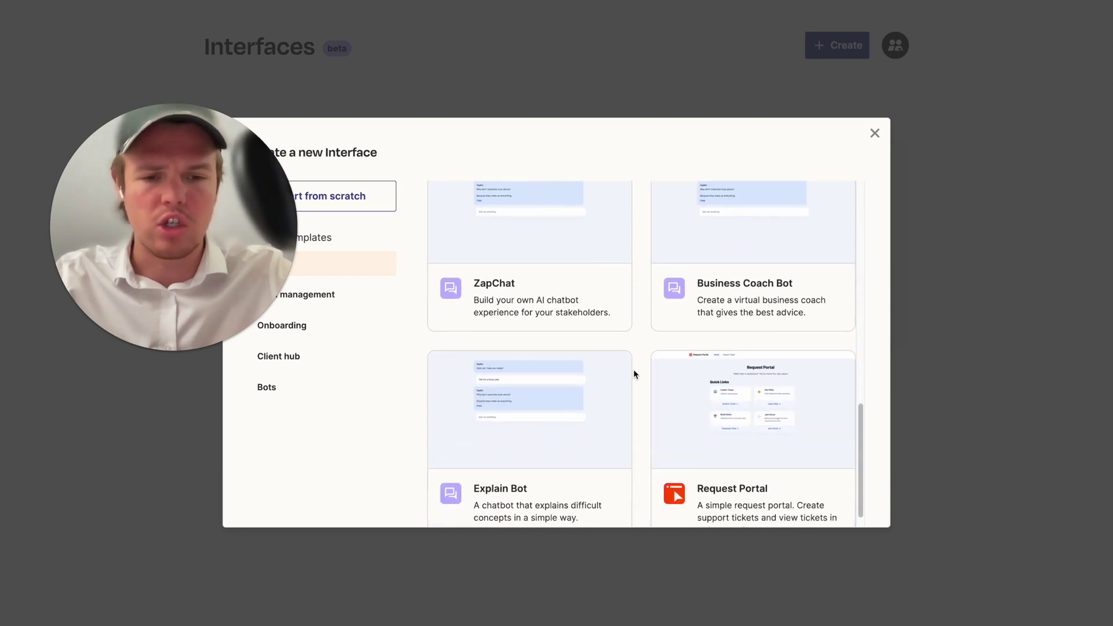
scroll(635, 374, "up", 7)
scroll(635, 374, "up", 4)
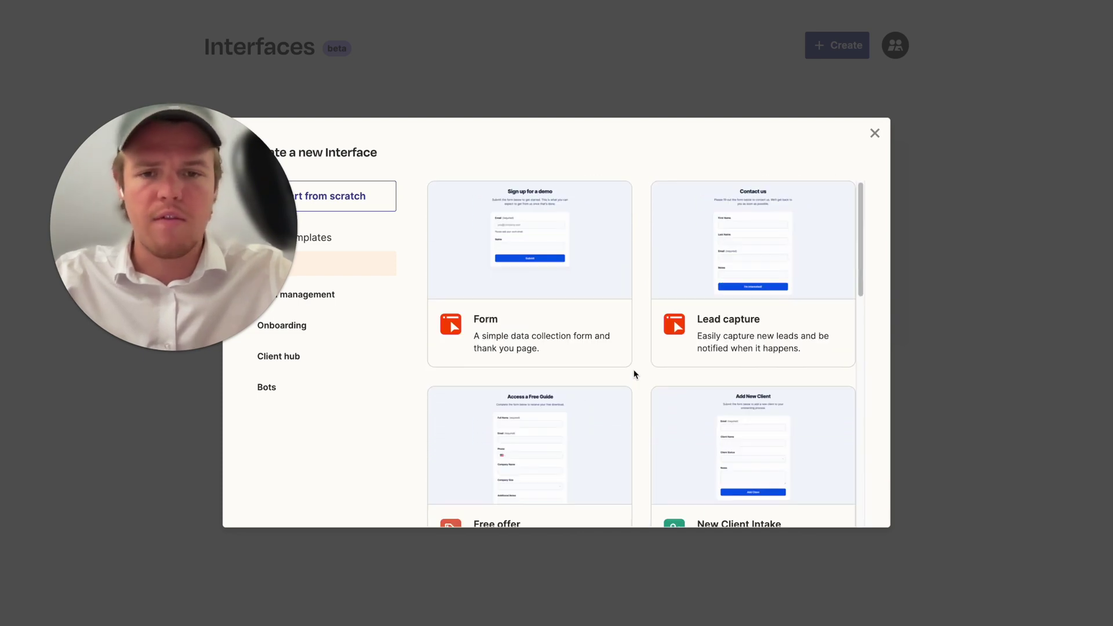
left_click(627, 313)
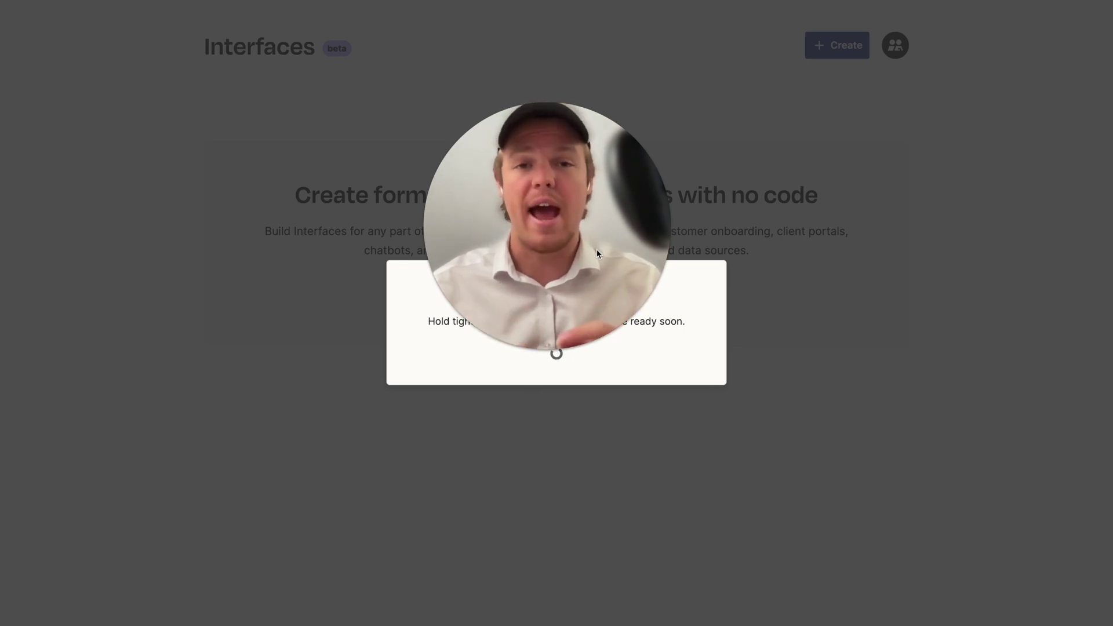
- Review the finished Form interface: Sign up and Thank you pages, no tables or Zaps
left_click_drag(596, 253, 935, 241)
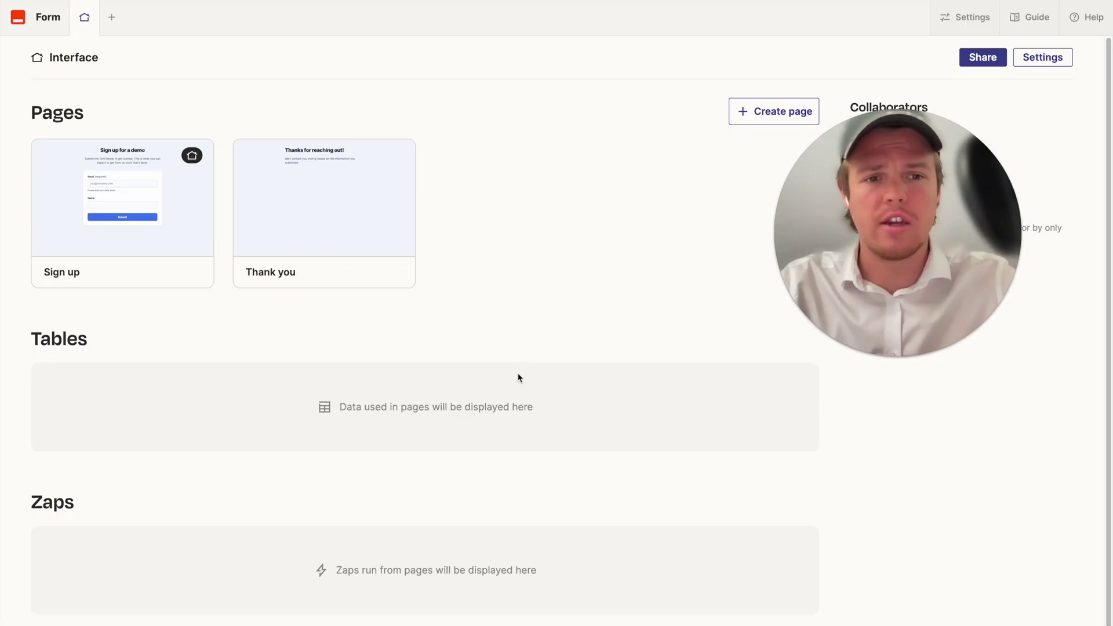
left_click_drag(806, 300, 536, 320)
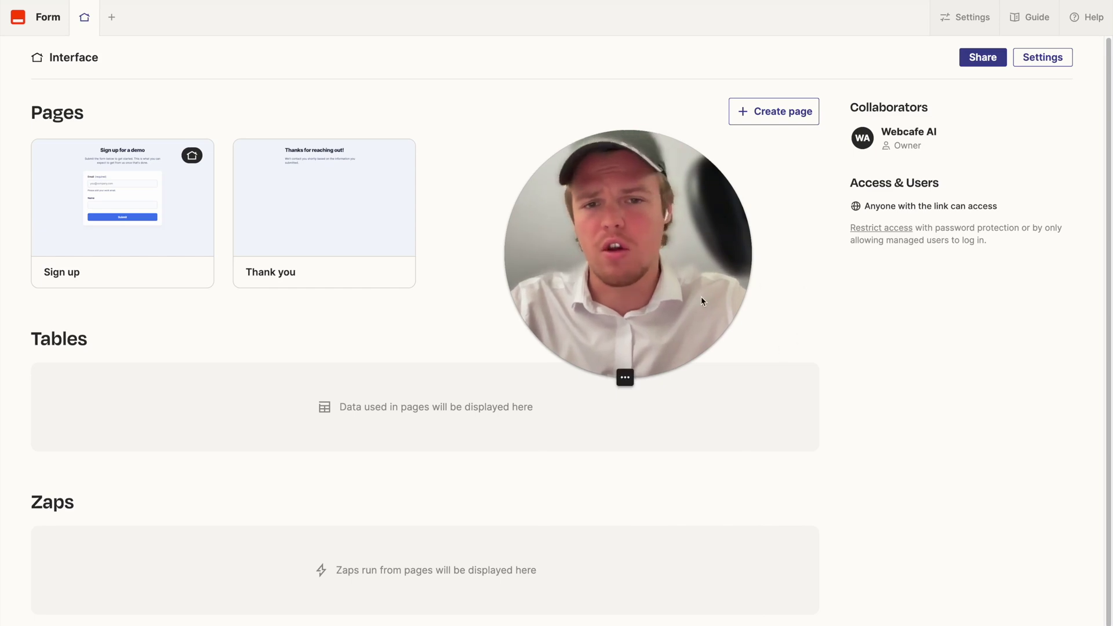
left_click_drag(701, 301, 801, 301)
scroll(440, 301, "down", 1)
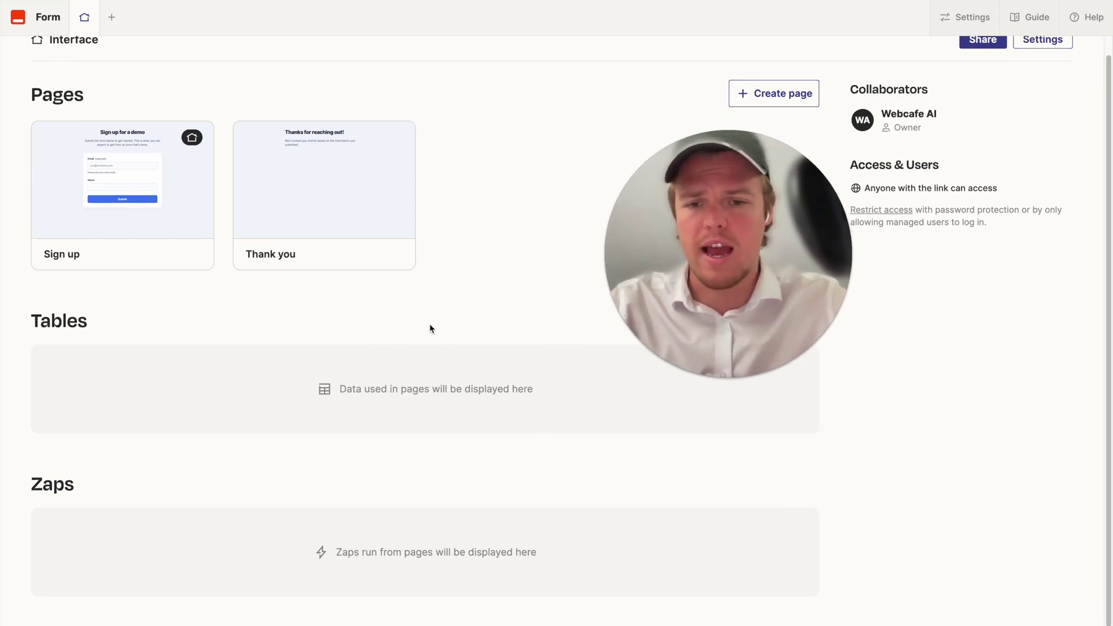
scroll(430, 328, "up", 1)
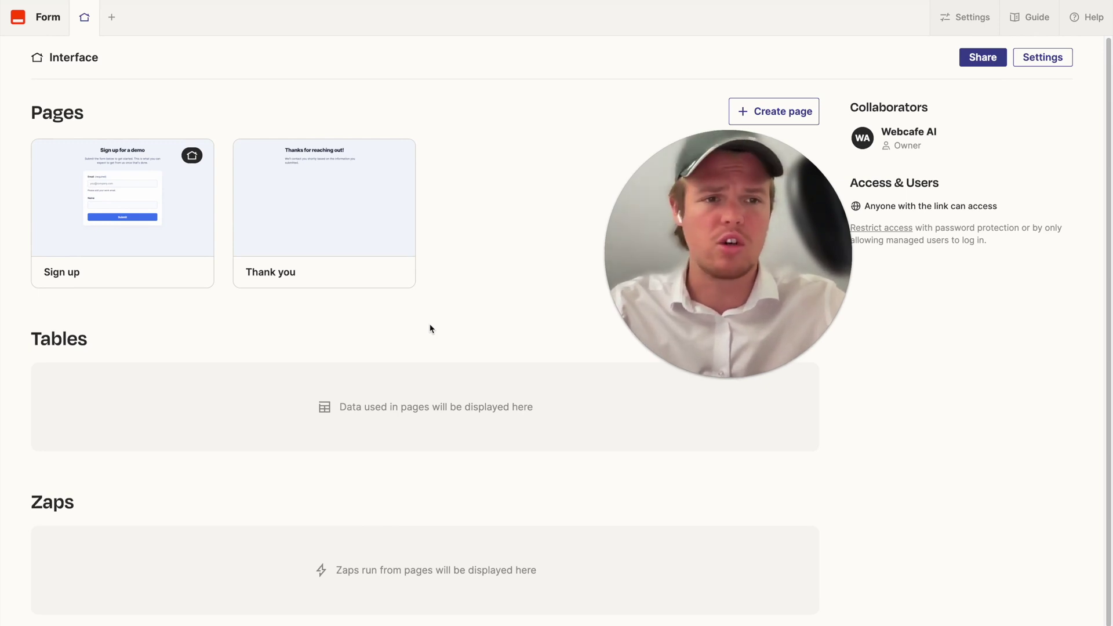
left_click_drag(706, 258, 602, 238)
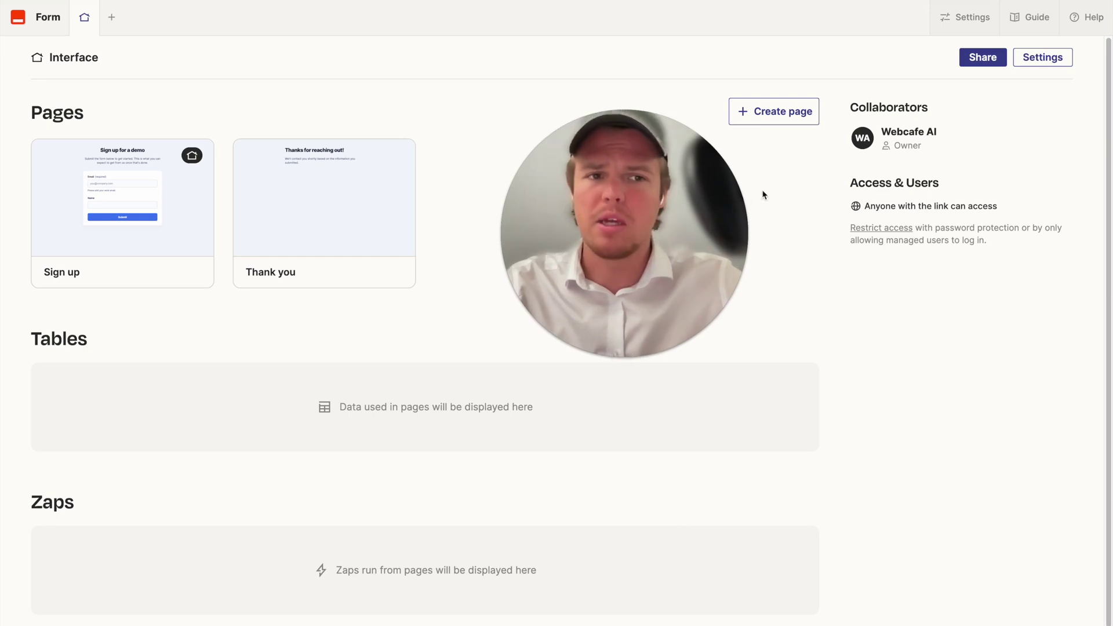
left_click_drag(673, 225, 721, 248)
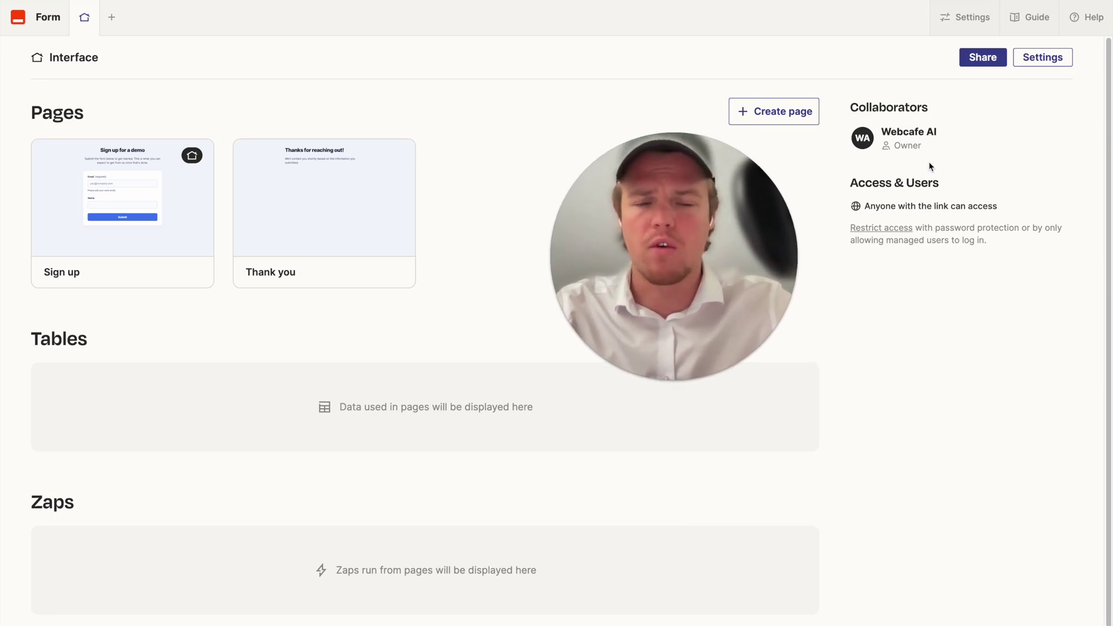
- In Settings, enter the name 'Webcafe Lead Form' and leave subdomain form-975 unchanged
left_click(1042, 59)
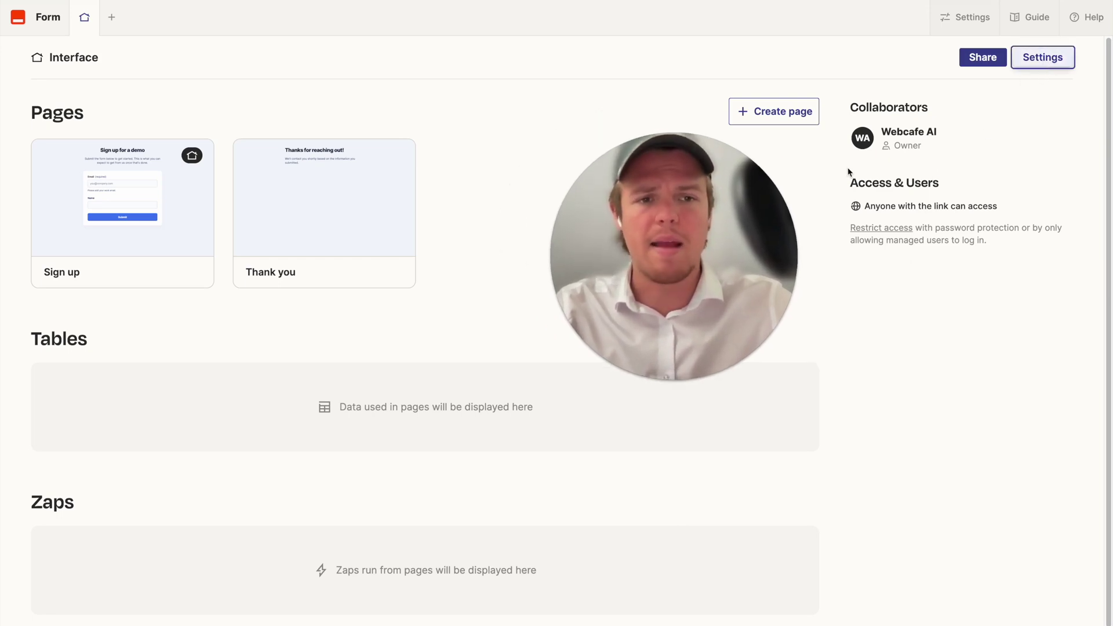
left_click_drag(754, 213, 919, 214)
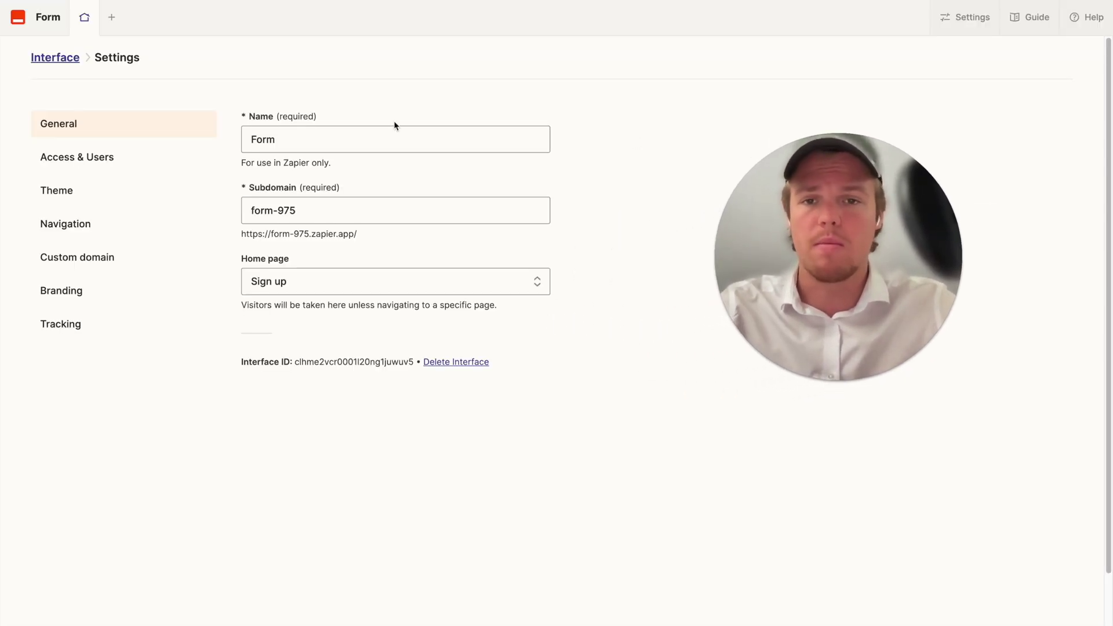
type("Webcafe Lead")
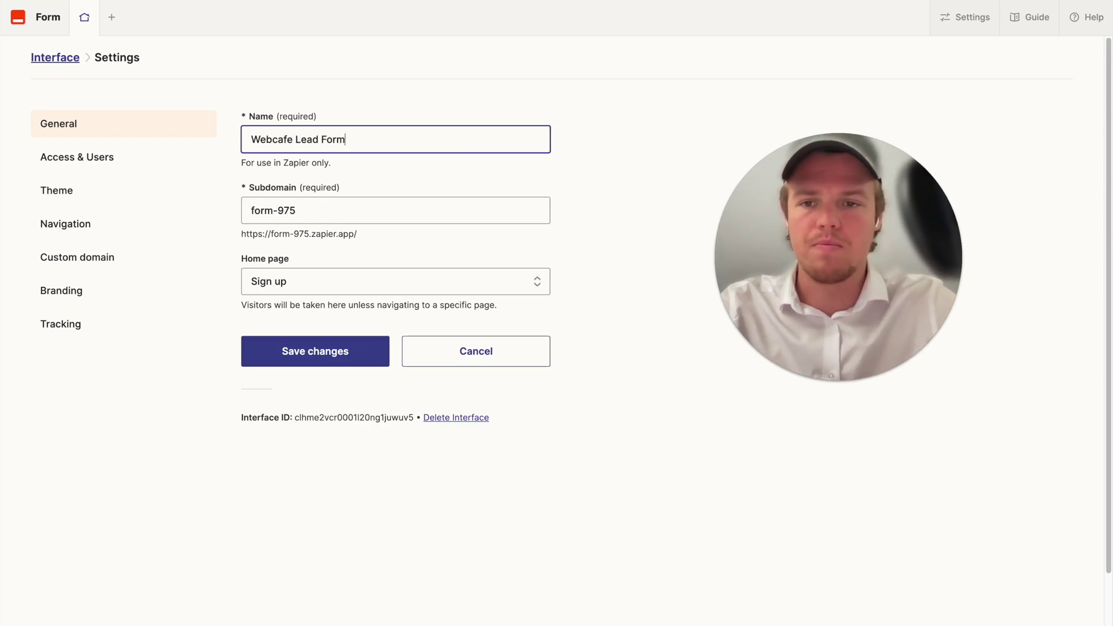
double_click(332, 215)
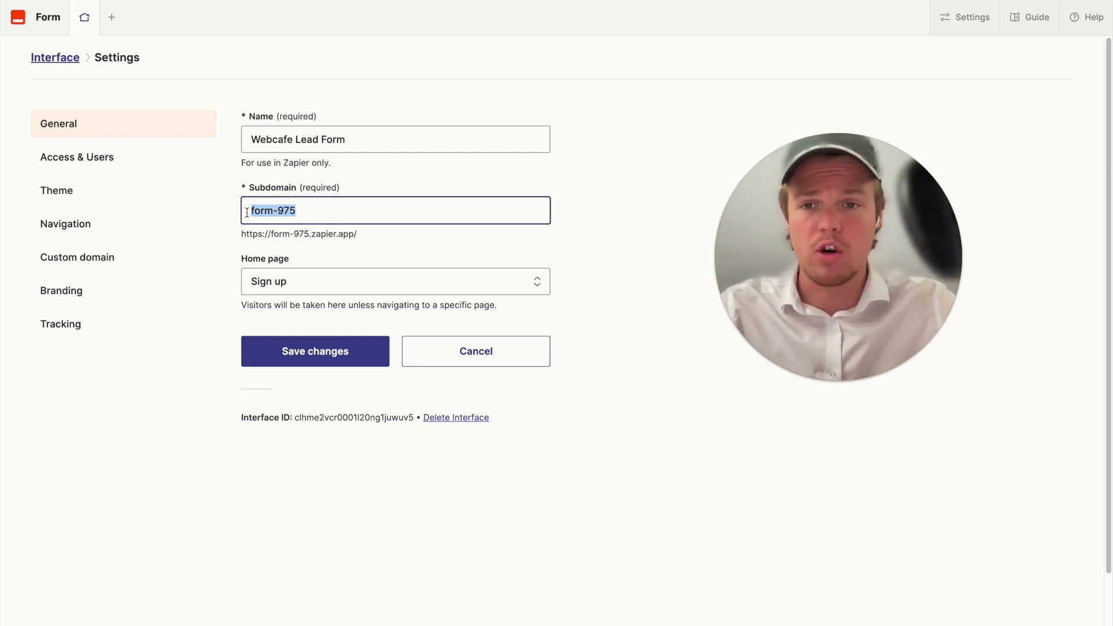
left_click(268, 238)
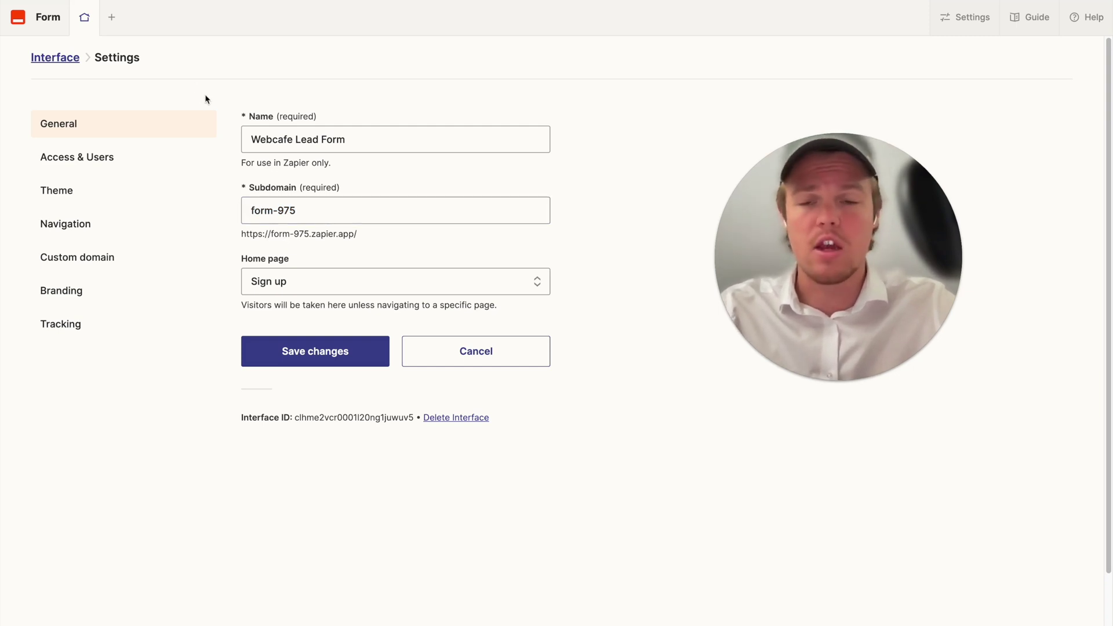
- View the custom domain clients.webcafeai.com and its CNAME setup instructions
left_click(153, 253)
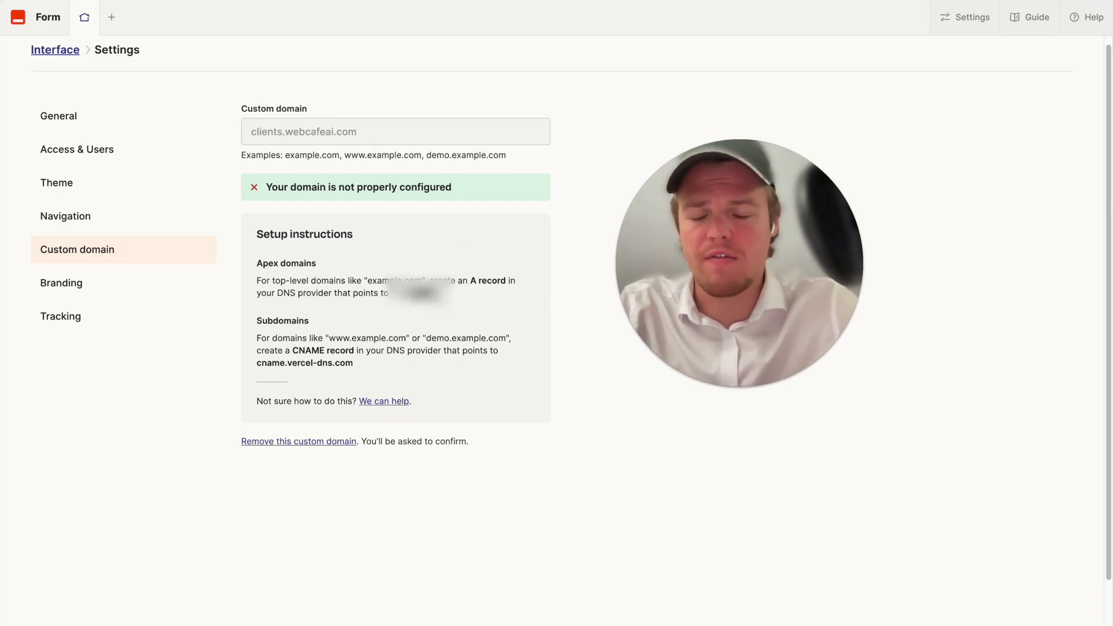
scroll(438, 298, "down", 1)
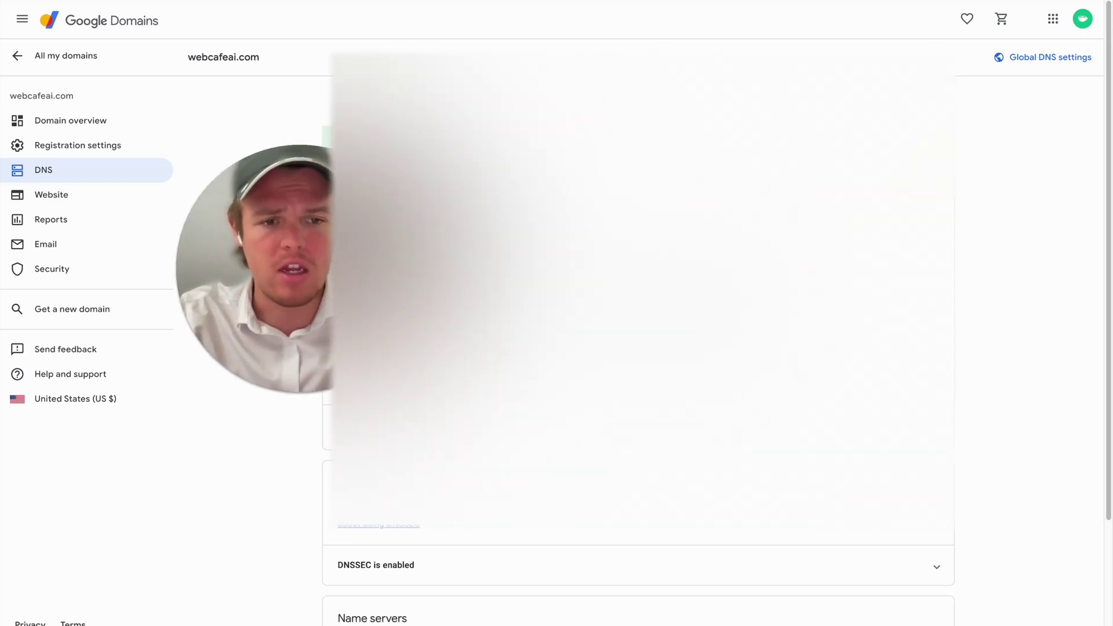
- Save a CNAME record clients → cname.vercel-dns.com (TTL 3600) in Google Domains
scroll(638, 348, "up", 2)
scroll(638, 290, "down", 4)
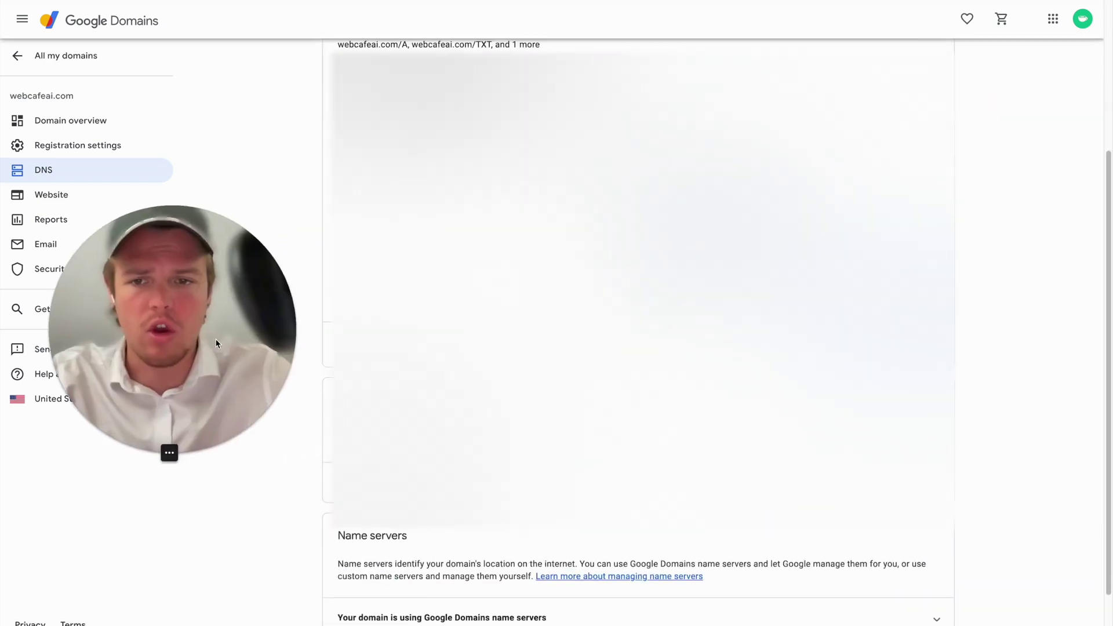
scroll(637, 348, "up", 1)
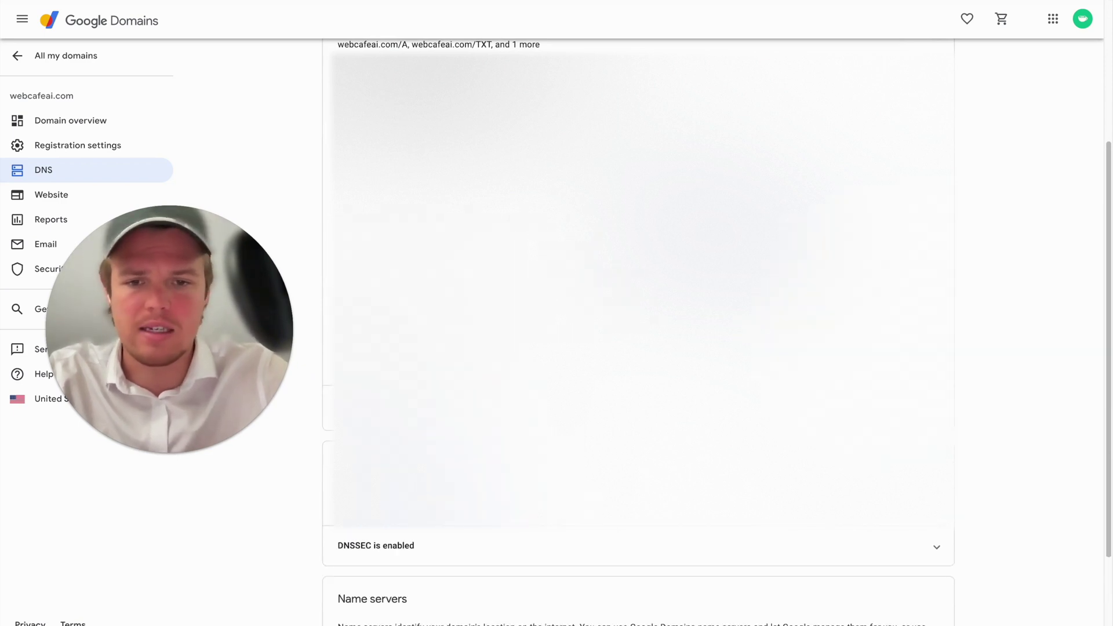
left_click(509, 429)
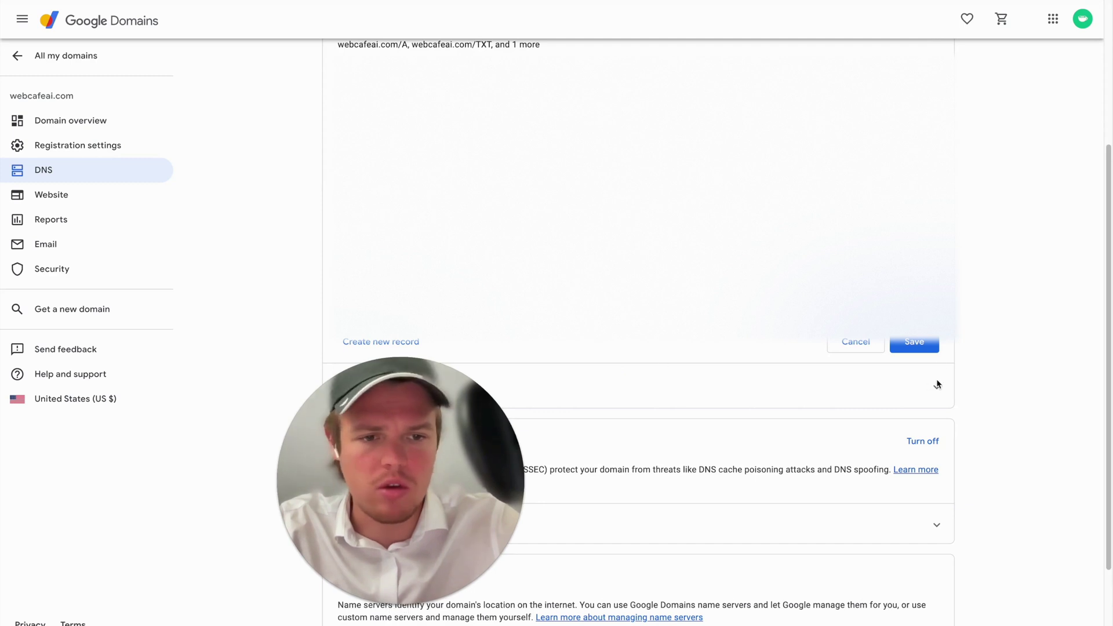
left_click(921, 344)
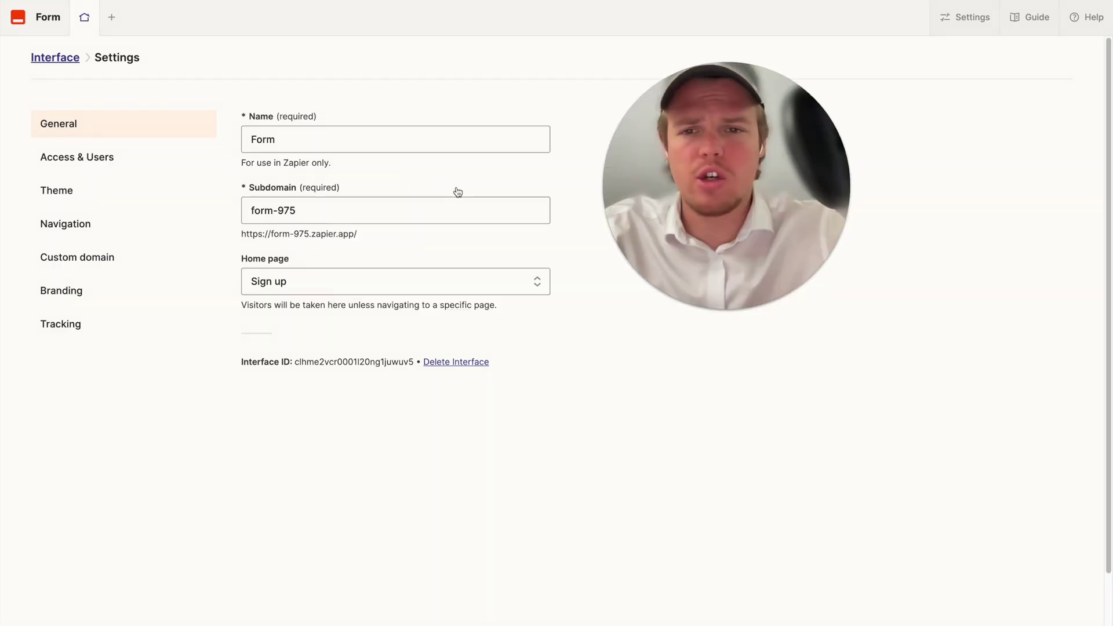
- Enter the name 'Webcafe Leads' and subdomain 'webcafeleads' in General settings
type("Webcafe")
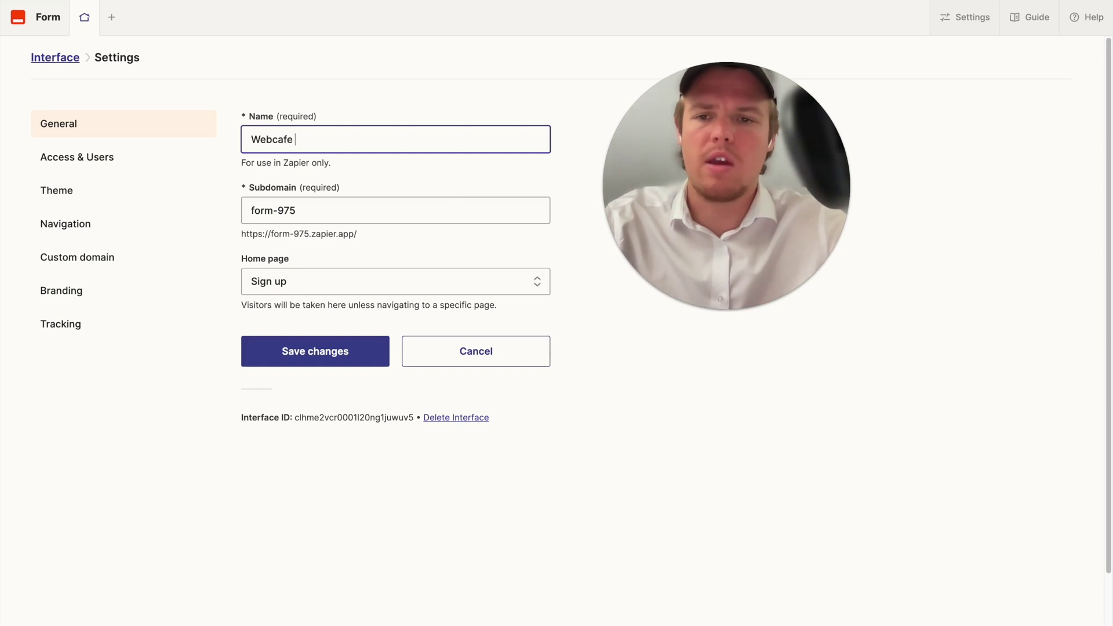
type(" Leads")
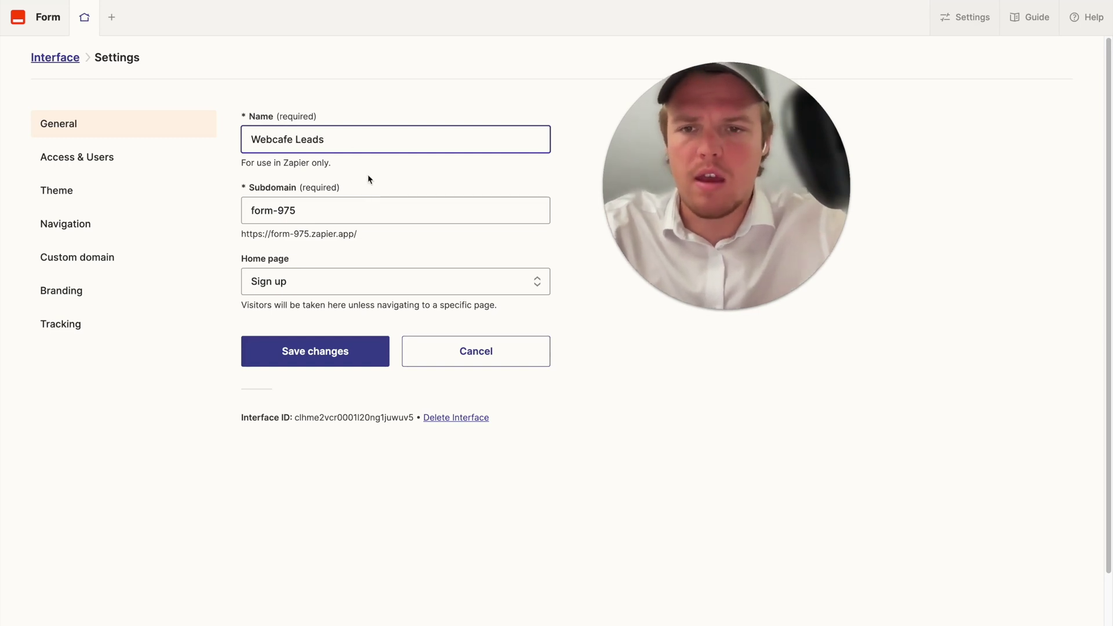
scroll(387, 179, "down", 1)
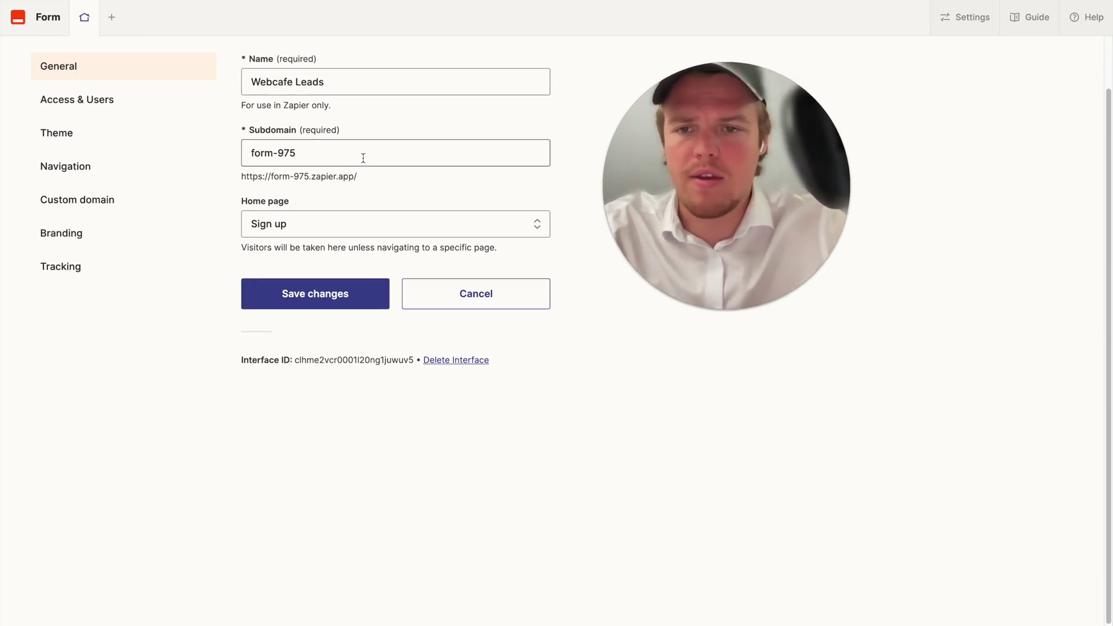
triple_click(360, 157)
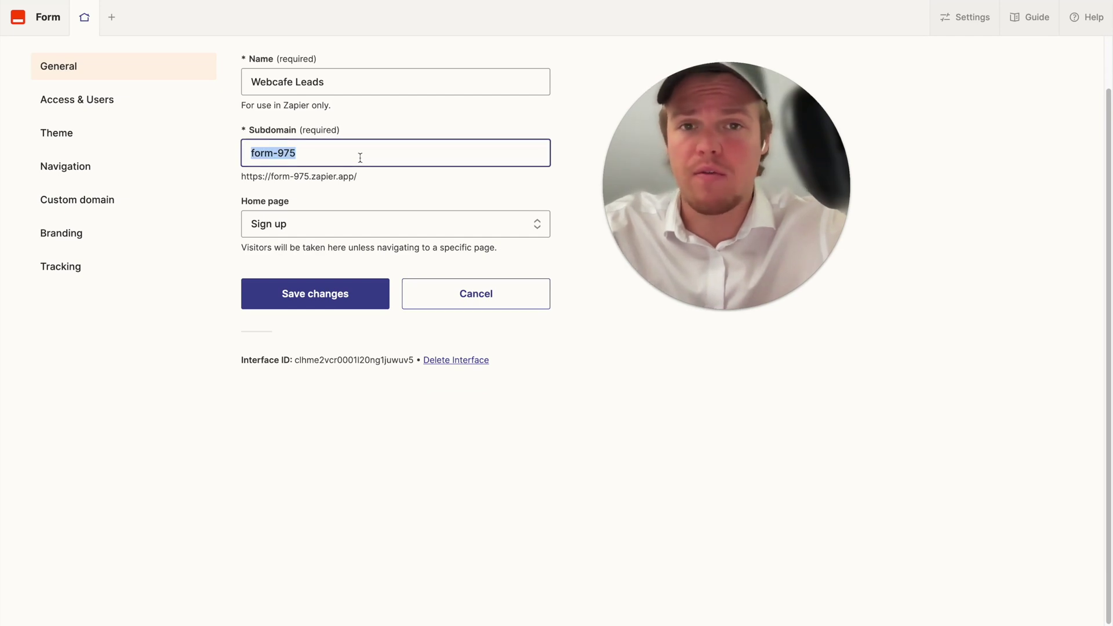
type("webcaf")
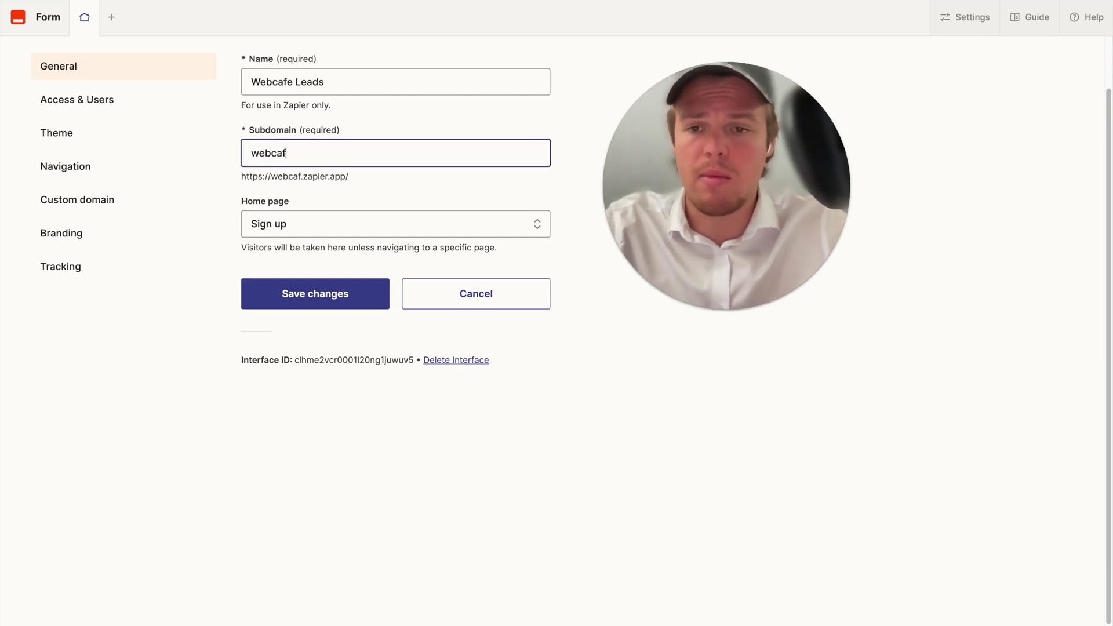
type("eleads")
- Recheck the custom domain settings and keep Sign up as the home page
left_click(209, 199)
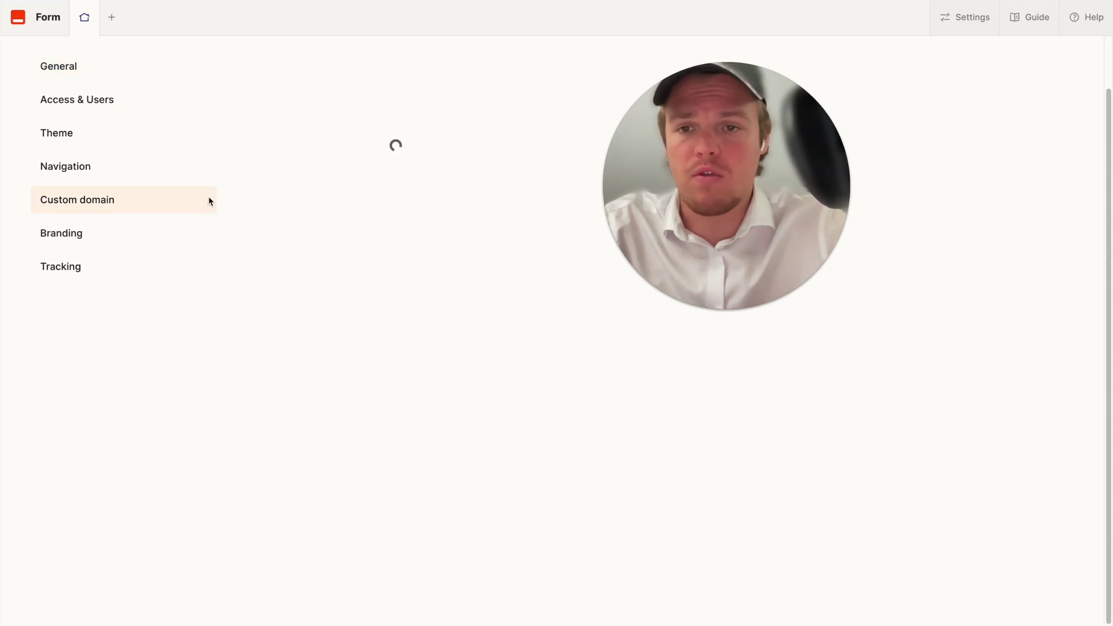
left_click(123, 78)
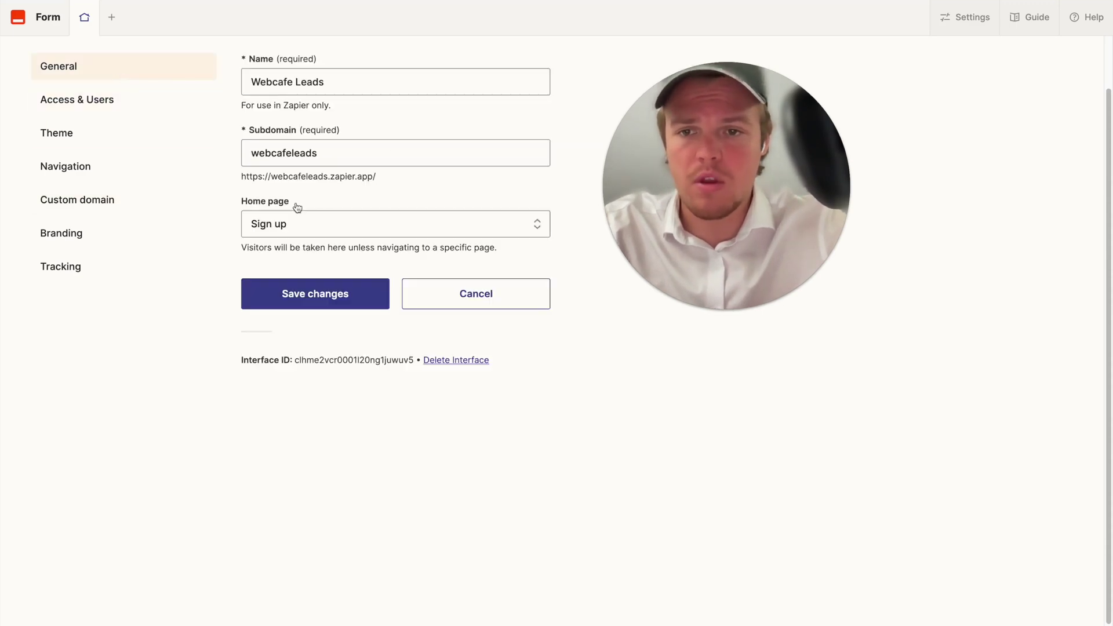
left_click(211, 211)
left_click(172, 78)
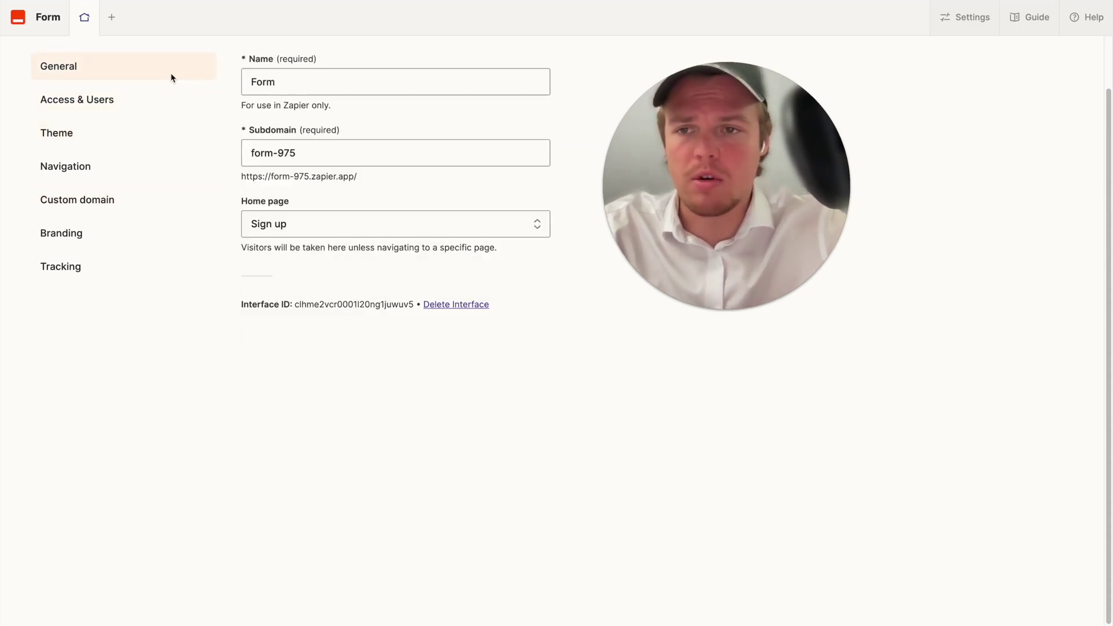
left_click(314, 235)
left_click(348, 201)
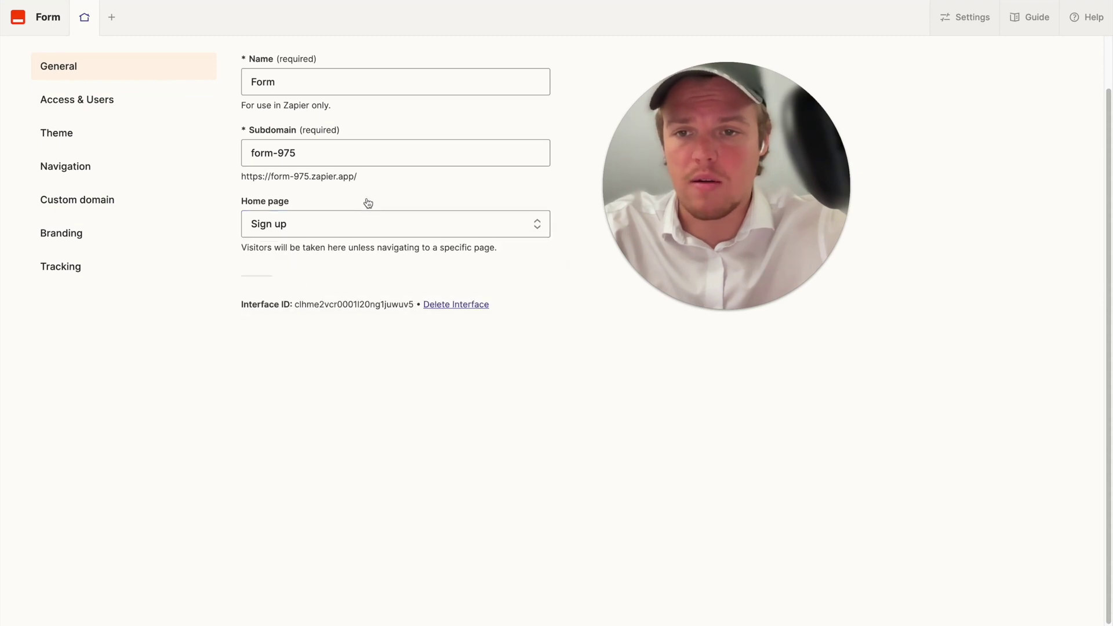
- Re-enter name 'Webcafe Leads' and subdomain 'webcafeleads', then save the changes
scroll(414, 278, "up", 2)
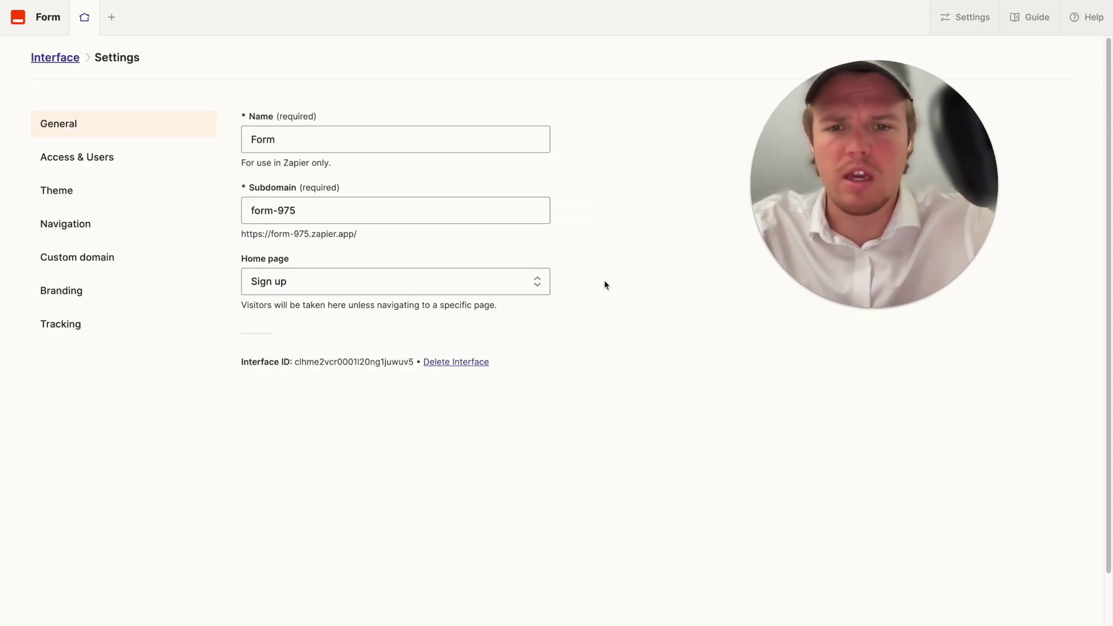
double_click(274, 150)
type("Web")
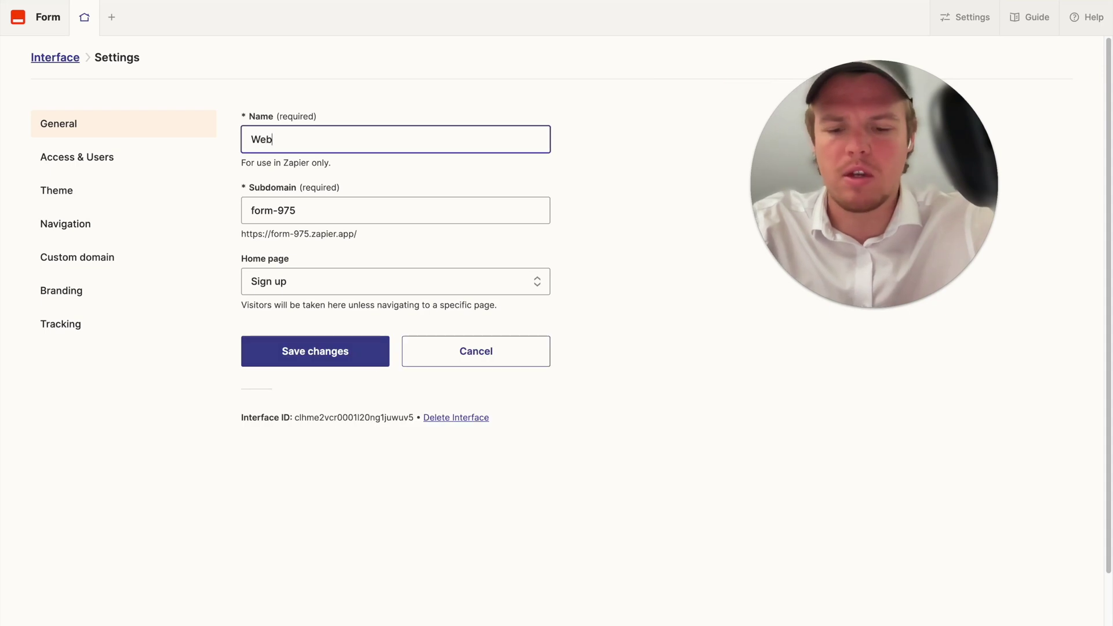
type("cafe Leads")
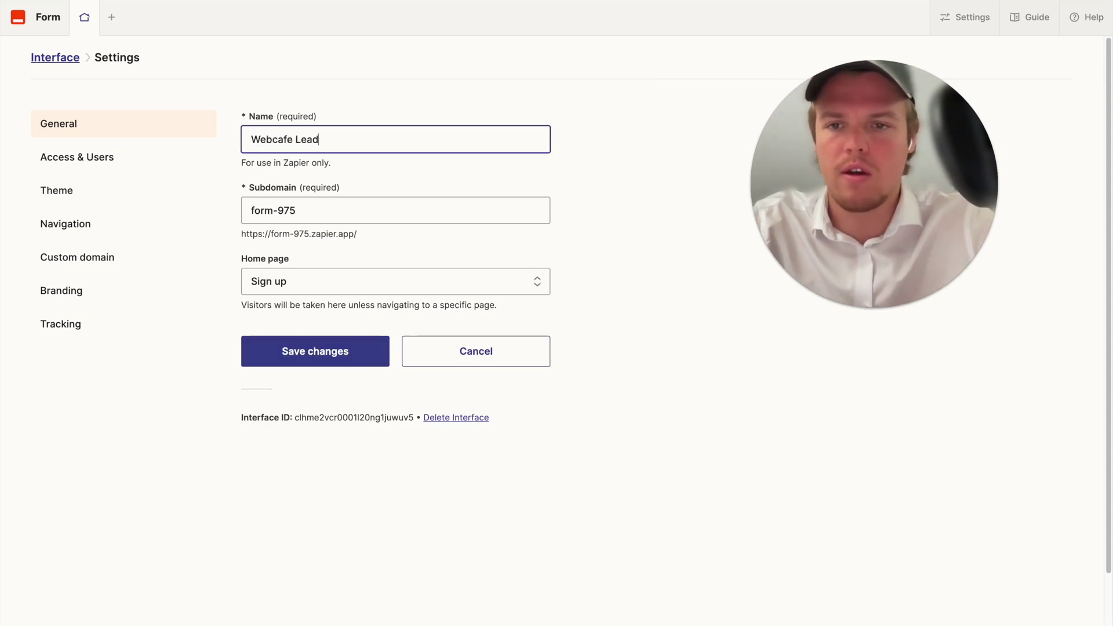
double_click(295, 209)
key("ctrl+a")
type("we")
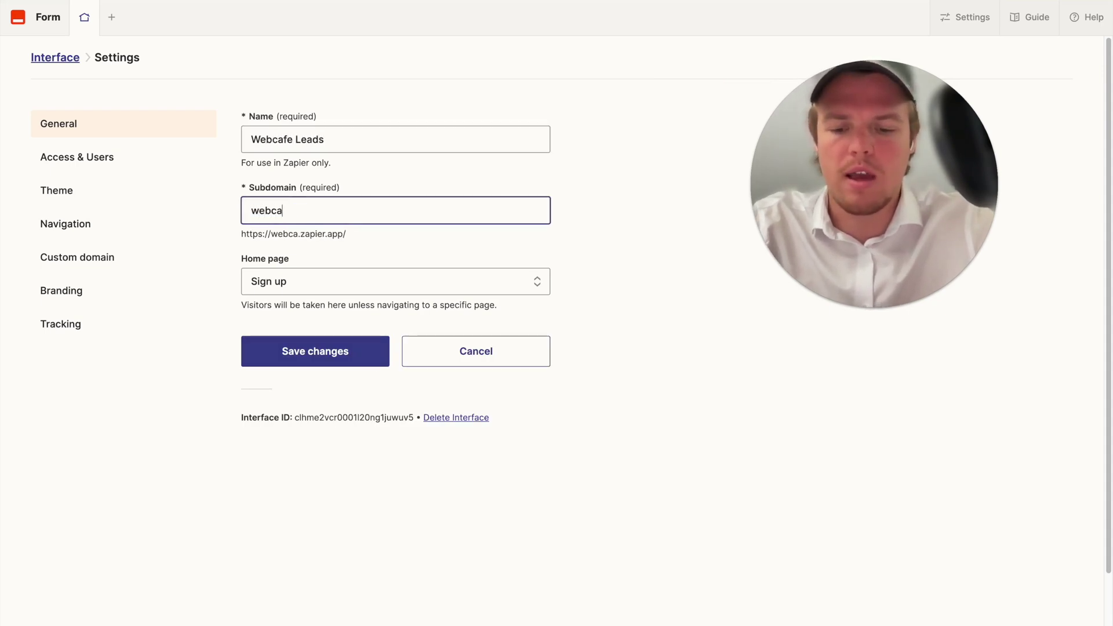
type("feleads")
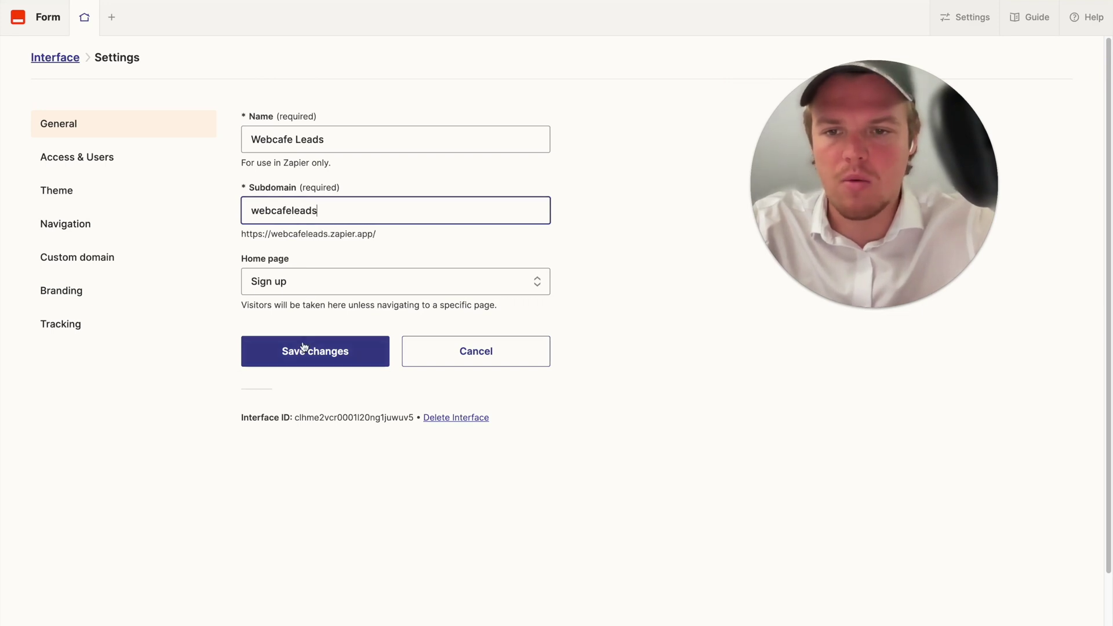
left_click(304, 347)
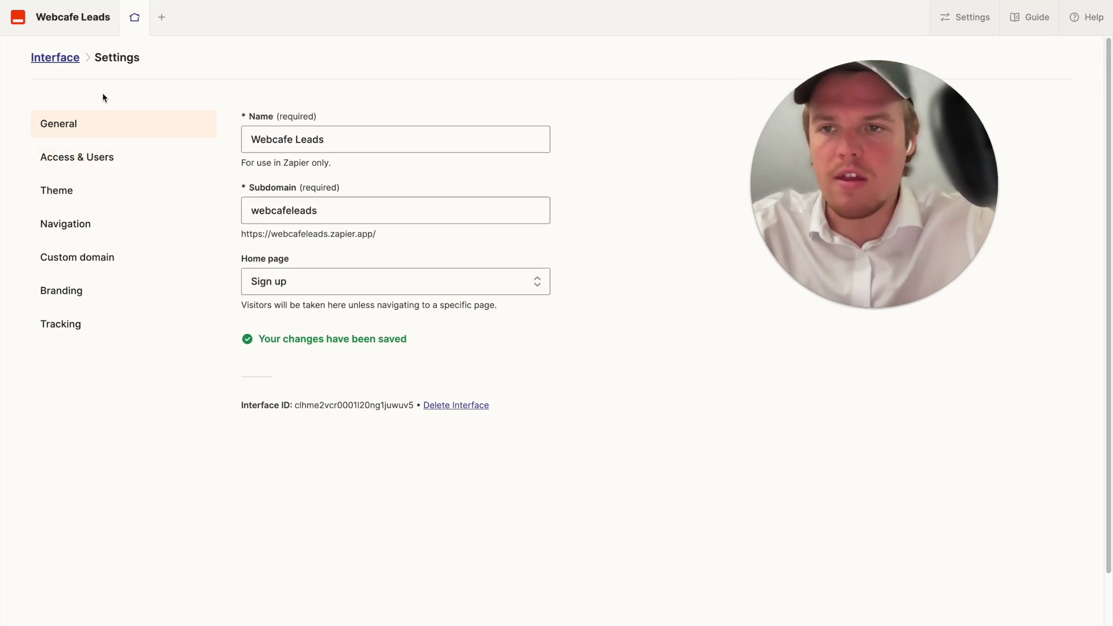
- From the interface overview, create a new page named 'Test'
left_click(58, 59)
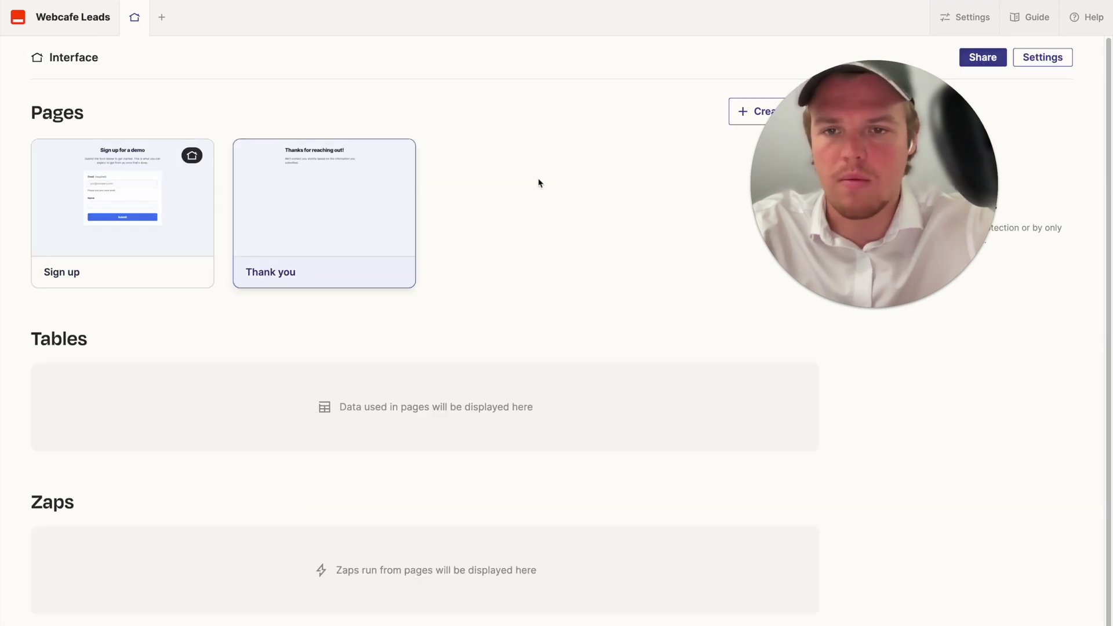
left_click(740, 119)
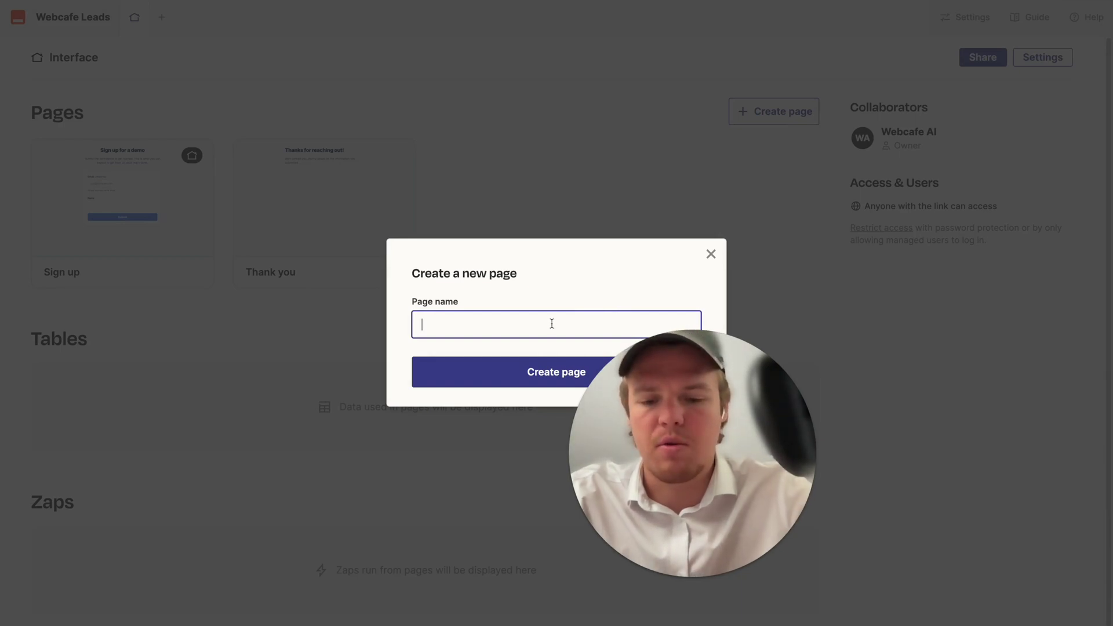
type("Test")
left_click(524, 378)
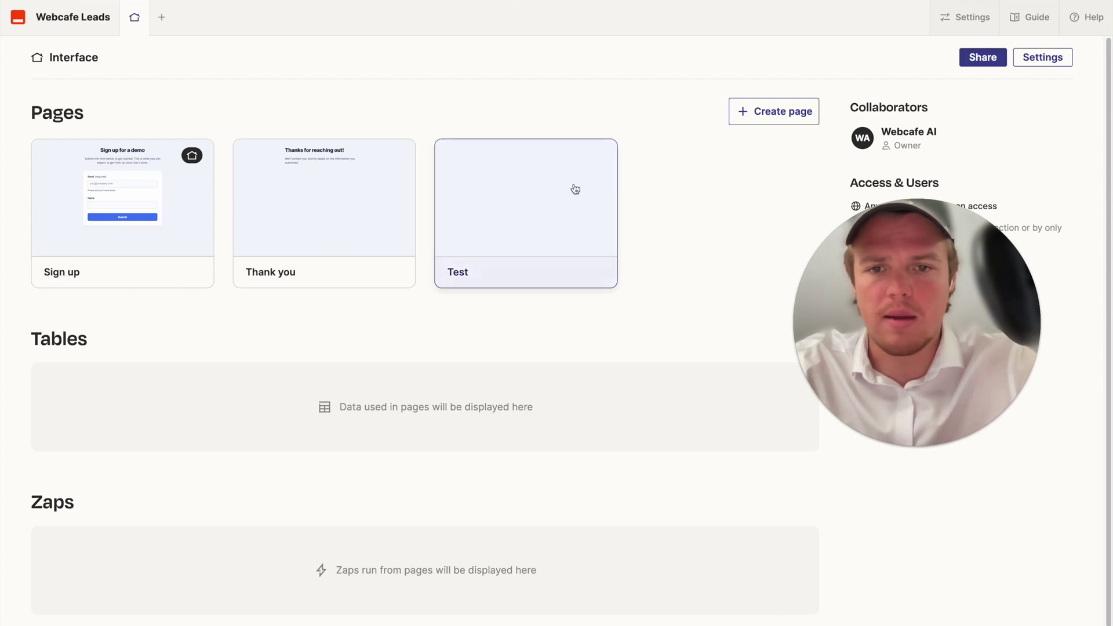
- Inspect the empty Test page, then return to the overview and close its tab
left_click(575, 189)
scroll(566, 168, "down", 2)
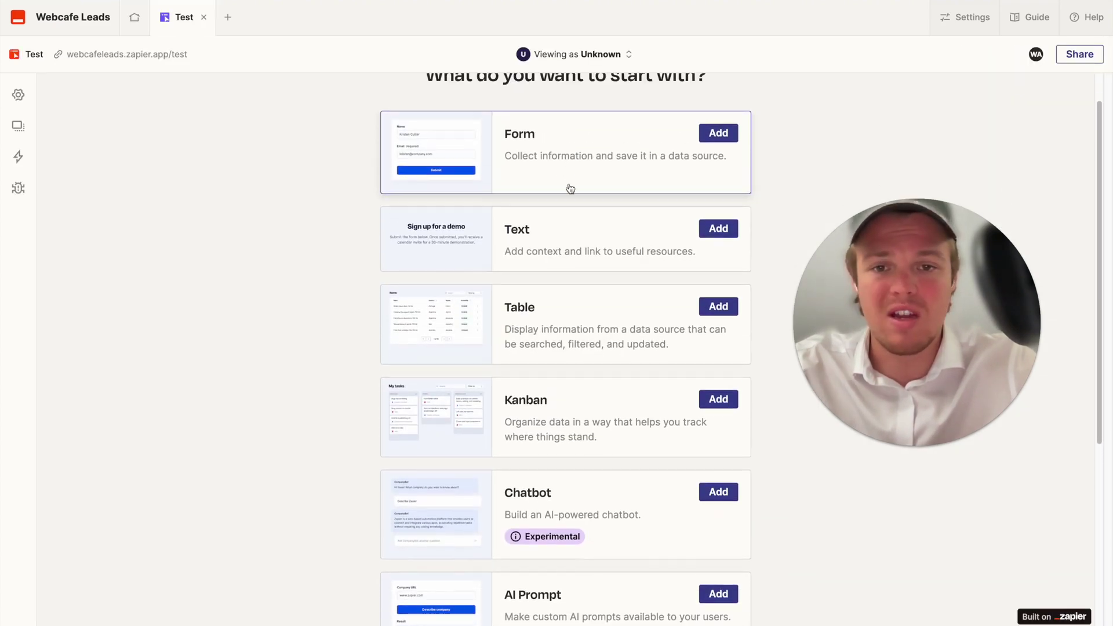
scroll(570, 189, "down", 4)
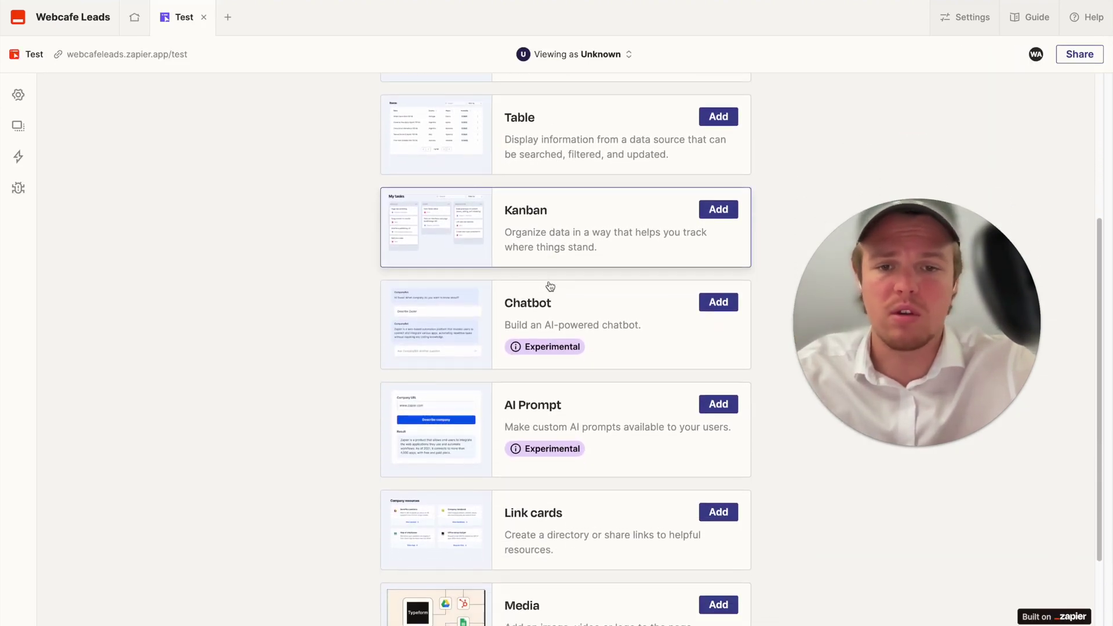
scroll(550, 296, "down", 3)
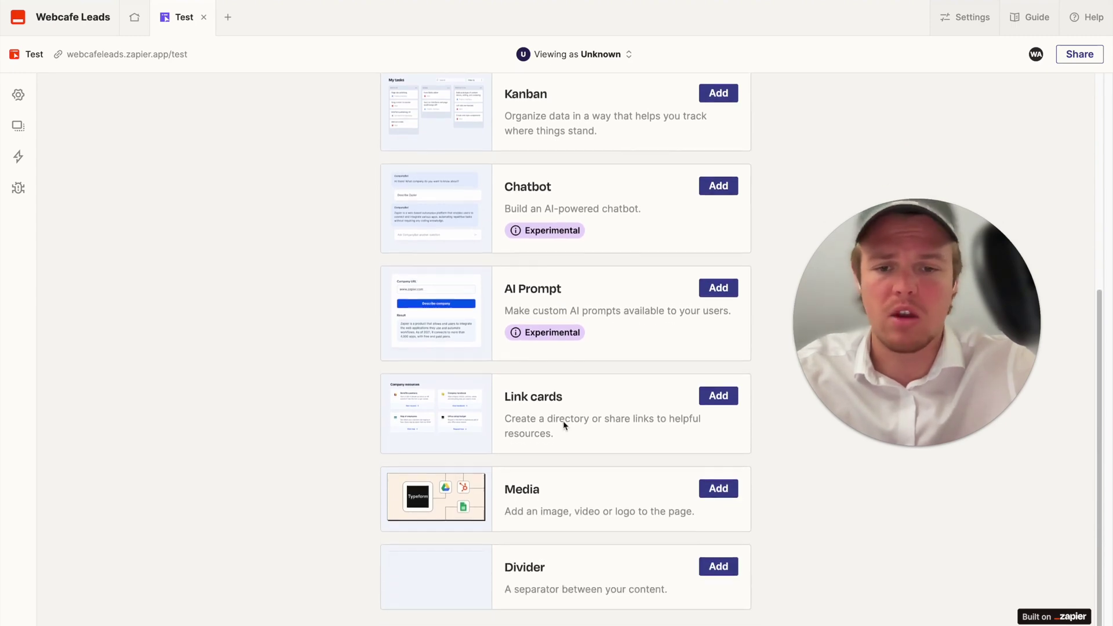
scroll(564, 425, "up", 6)
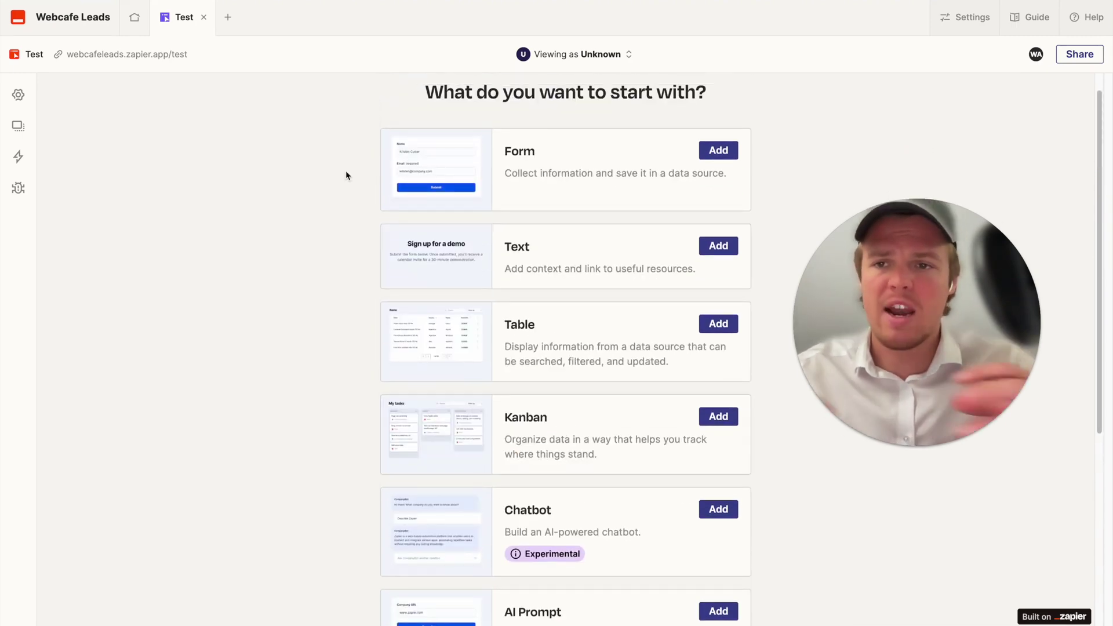
left_click(138, 16)
left_click(204, 17)
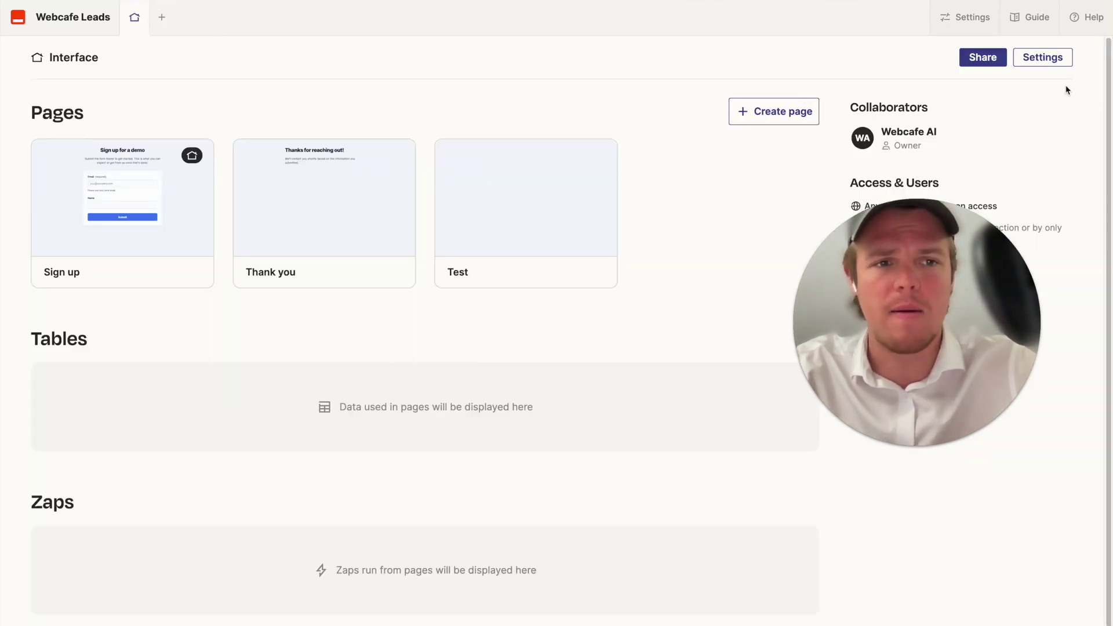
- Keep Access & Users set to 'Anyone with the link' and bring up the Theme settings
left_click(1042, 57)
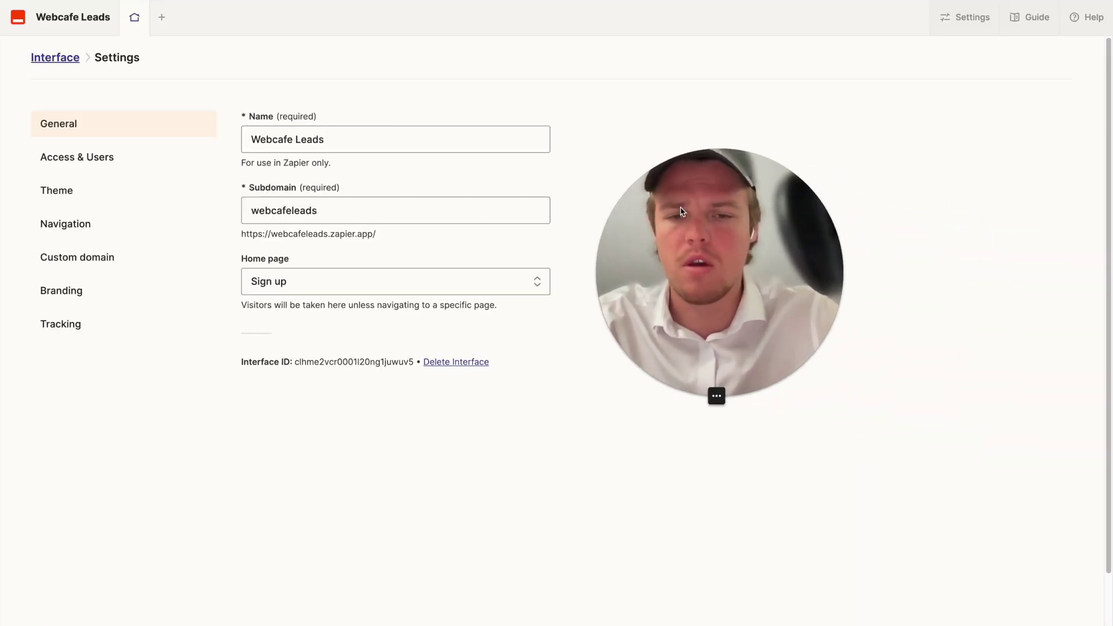
left_click(156, 166)
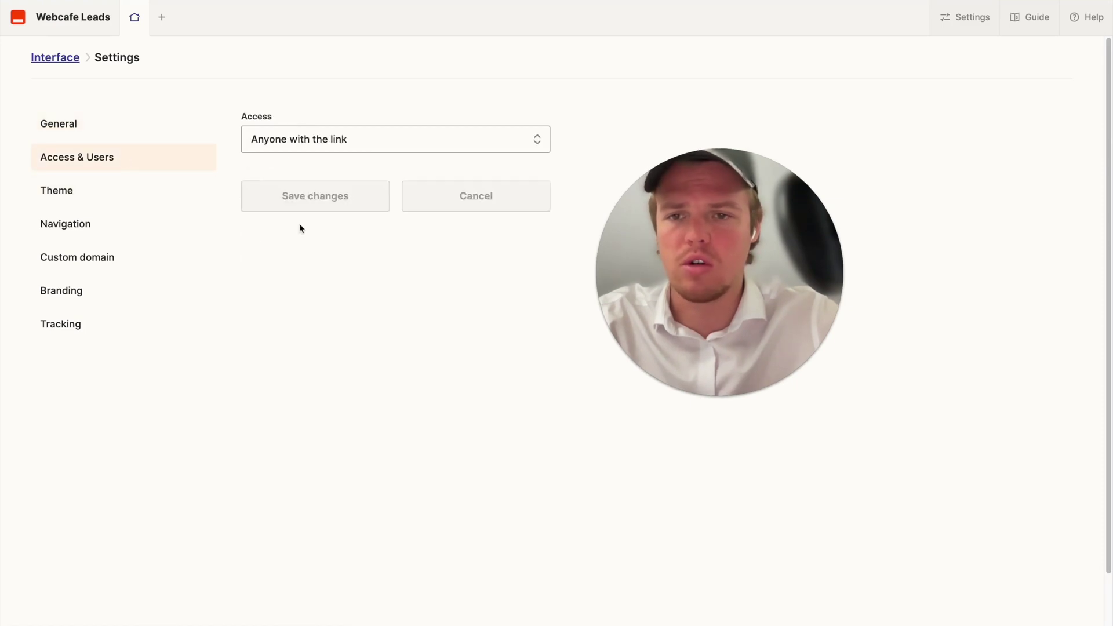
left_click(355, 143)
left_click(423, 117)
left_click(400, 147)
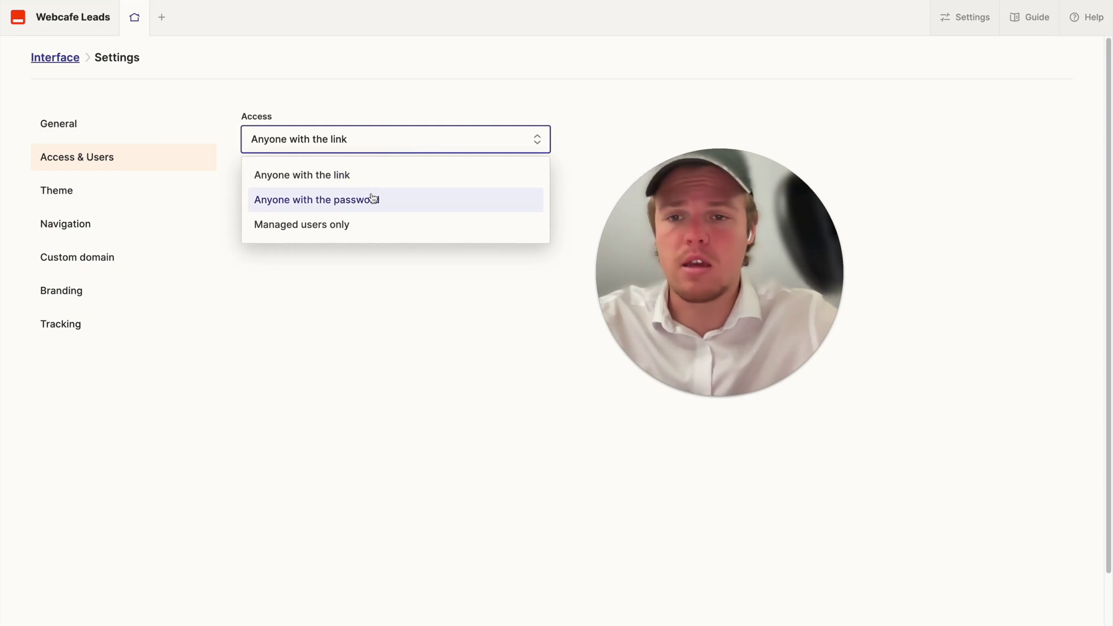
left_click(360, 270)
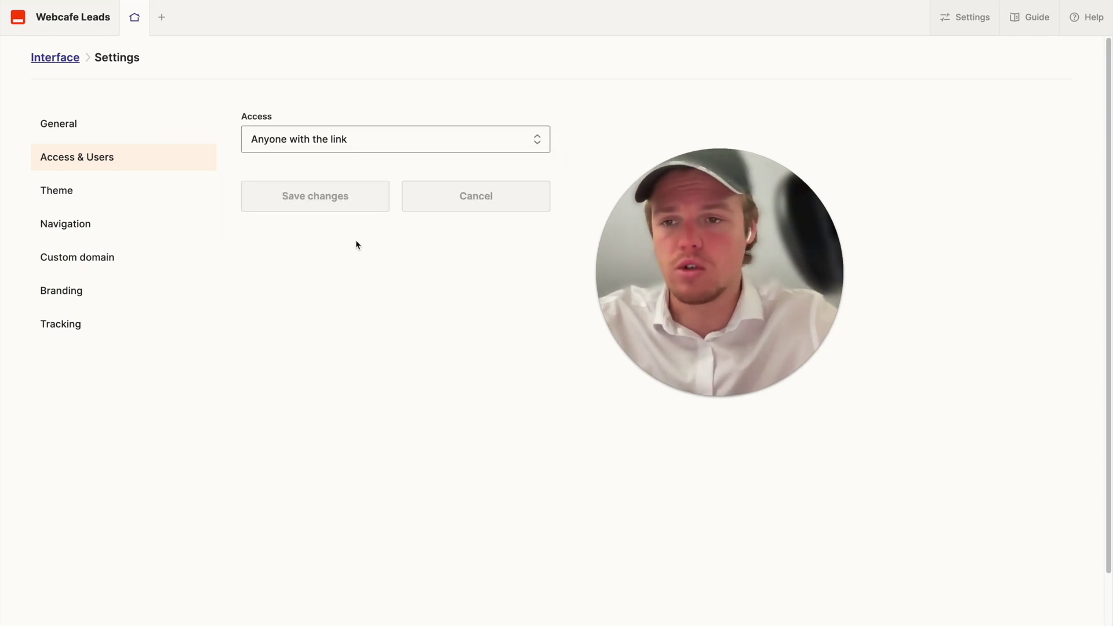
left_click(150, 193)
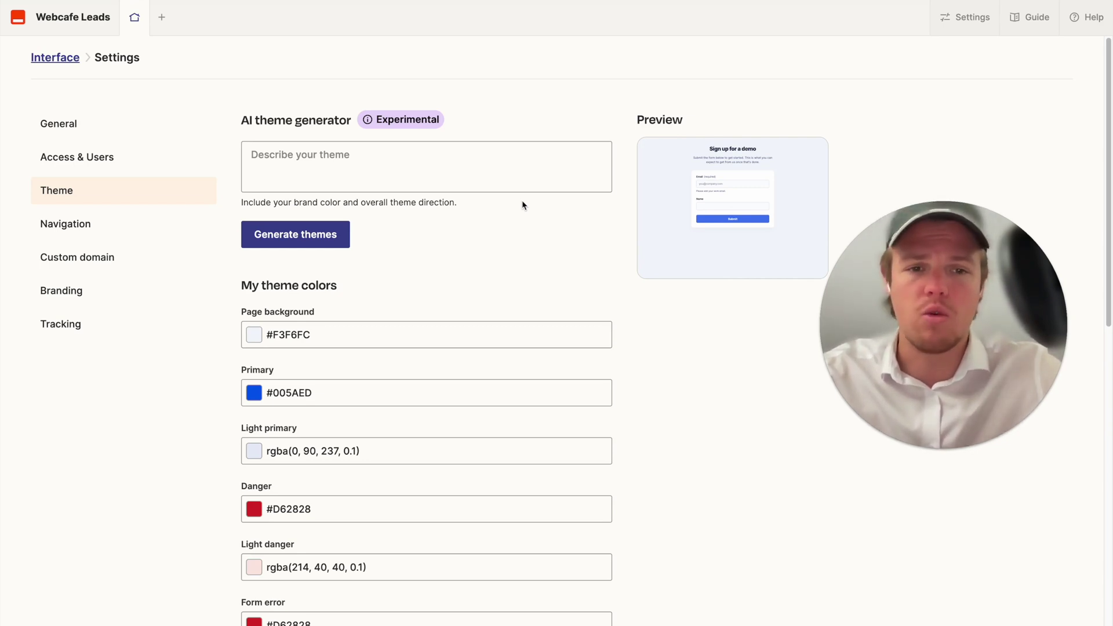
- Describe the green, black and grey brand colours as a modern, sleek theme and generate themes
left_click(416, 168)
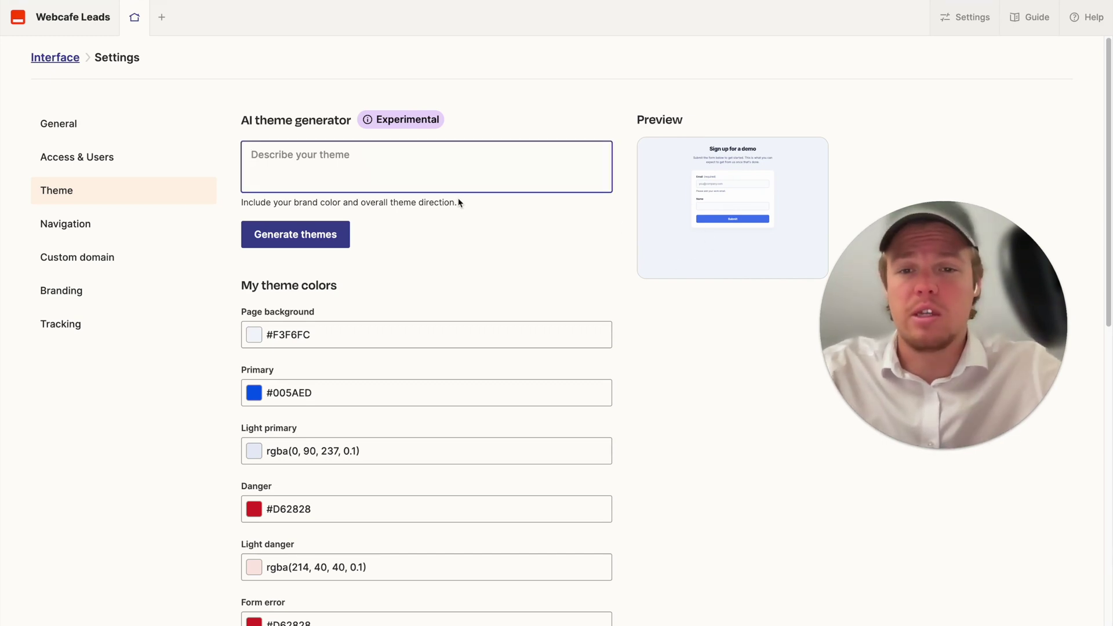
type("Bran")
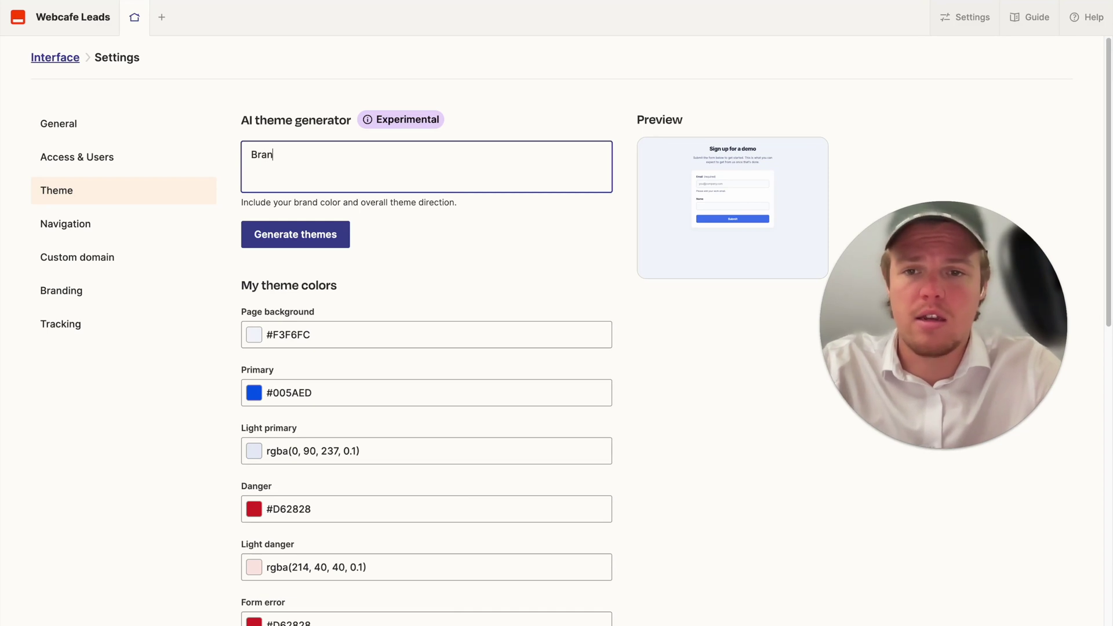
type("d colors ")
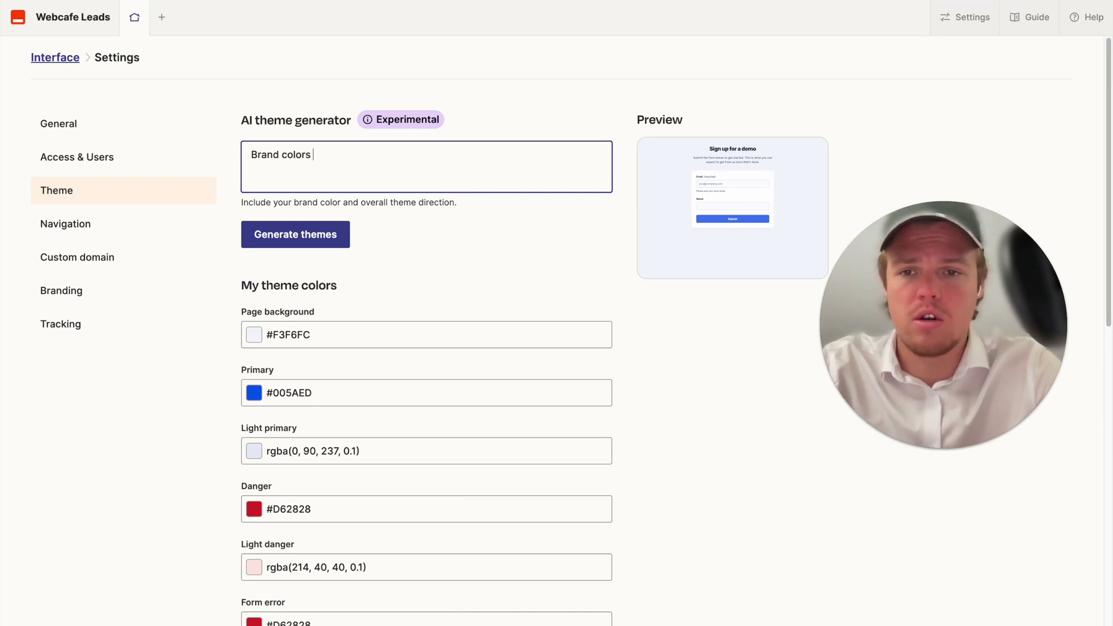
type("are:")
key("Return")
type("Green: 13c491 Black: 0b0b0b Grey: fbfbfb")
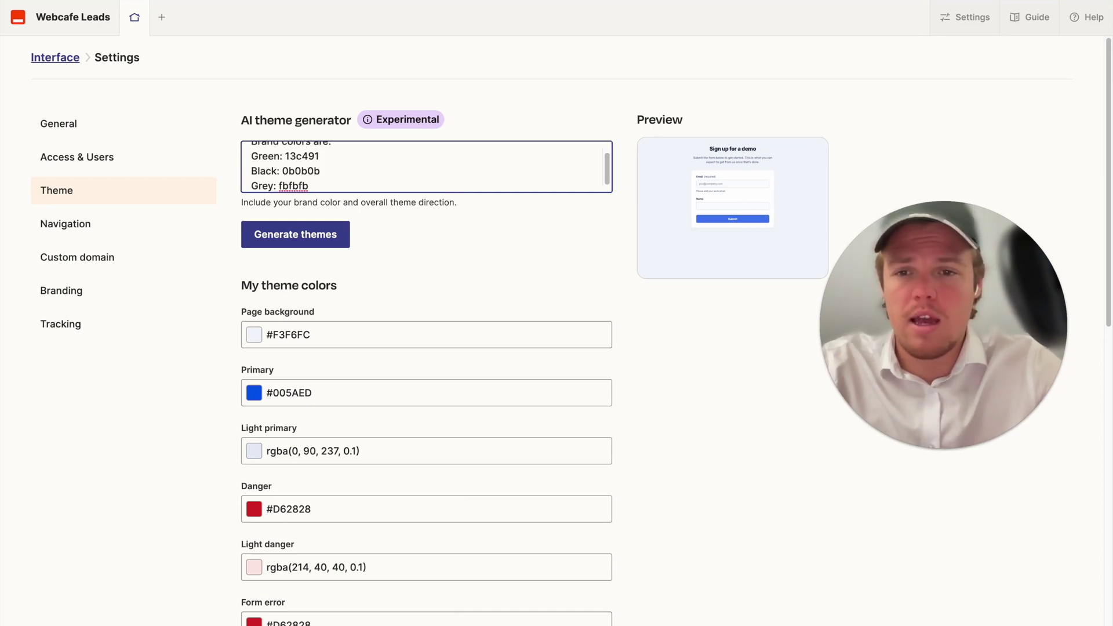
key("Return")
key("Return")
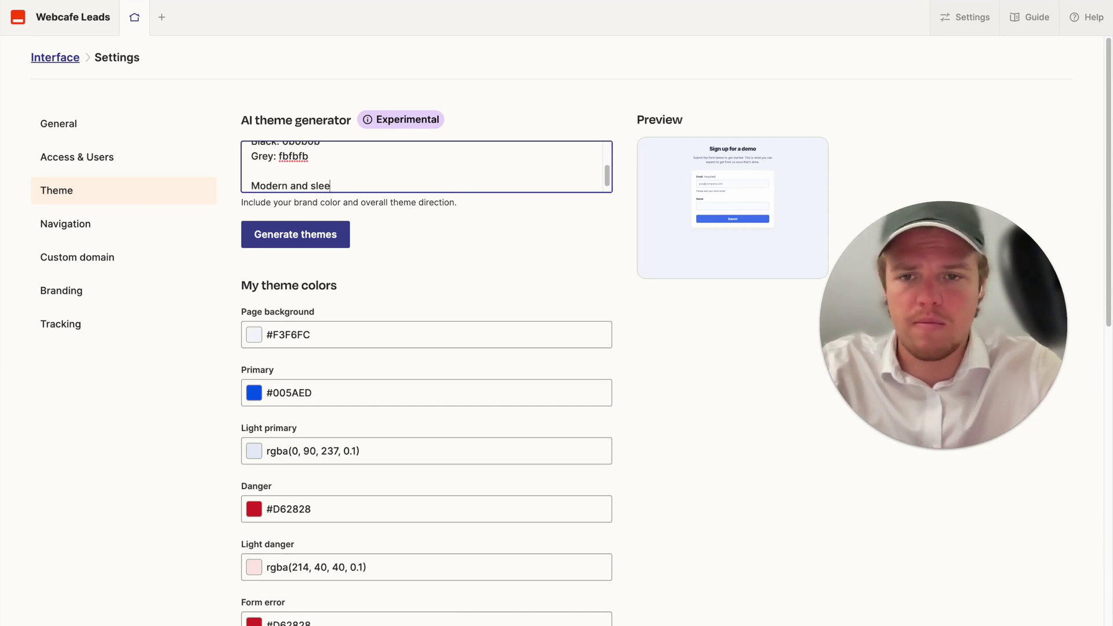
left_click(313, 234)
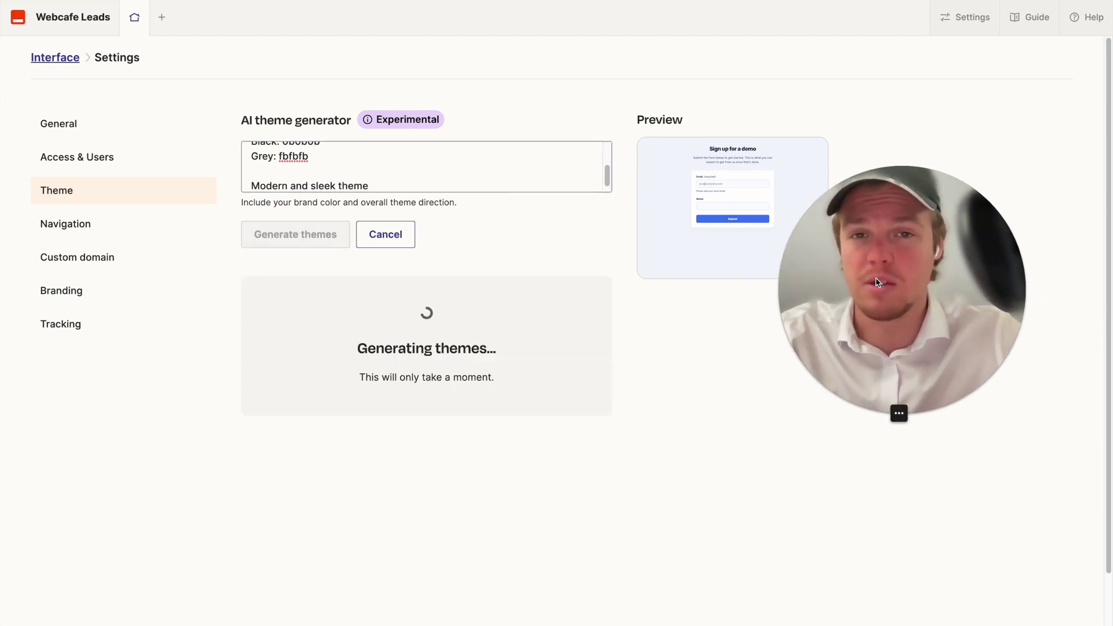
- Apply the Black and White theme (#0b0b0b background, #13c491 primary)
scroll(714, 409, "down", 2)
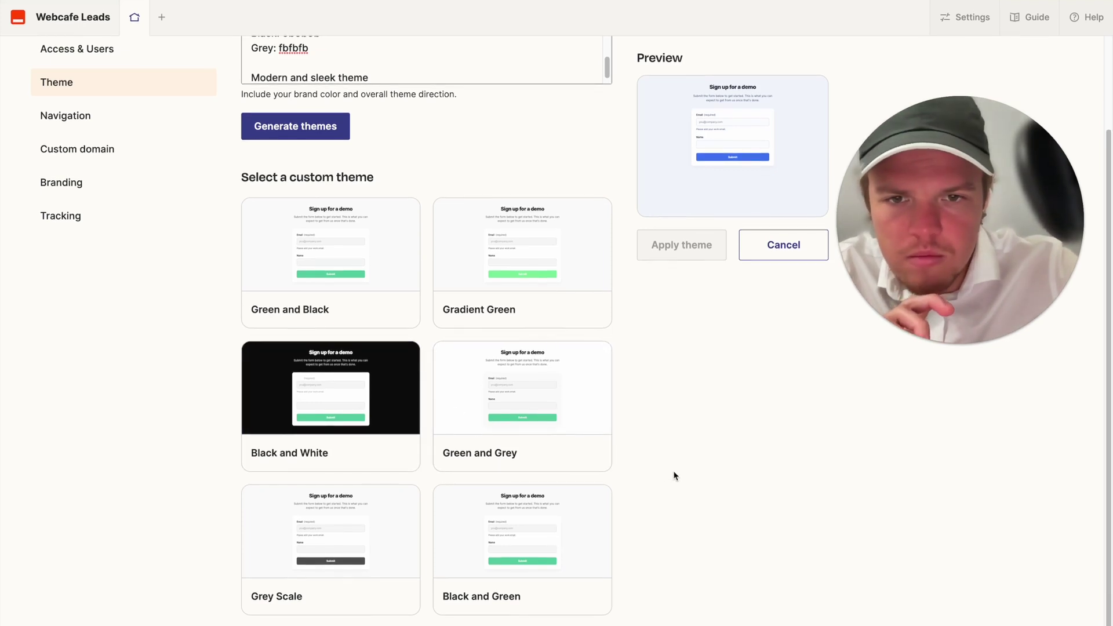
left_click(361, 394)
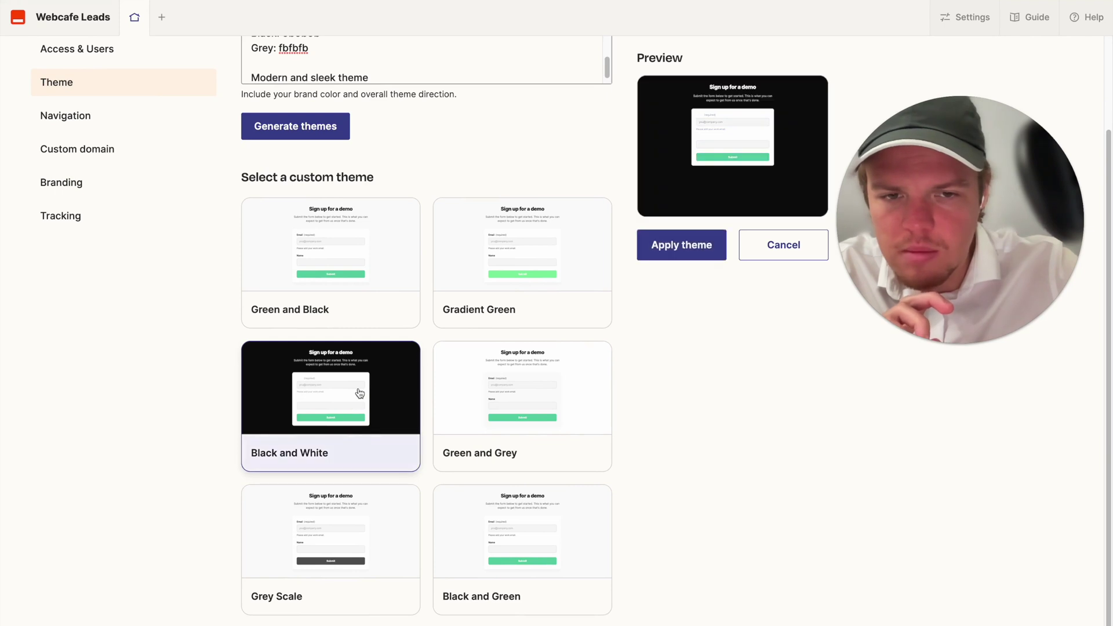
left_click(673, 255)
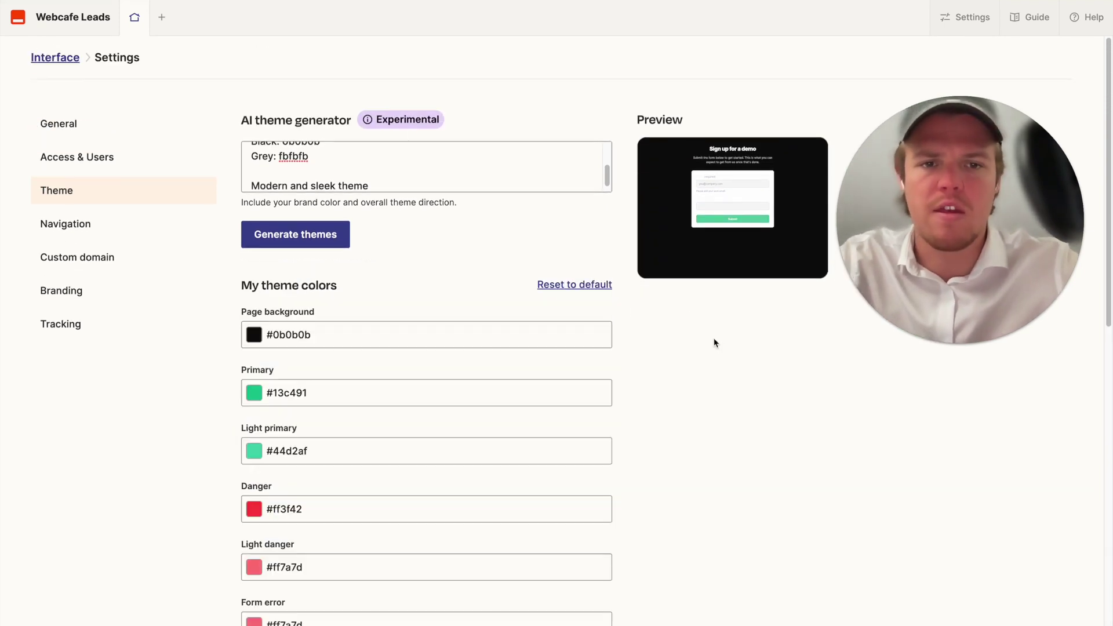
scroll(697, 350, "down", 11)
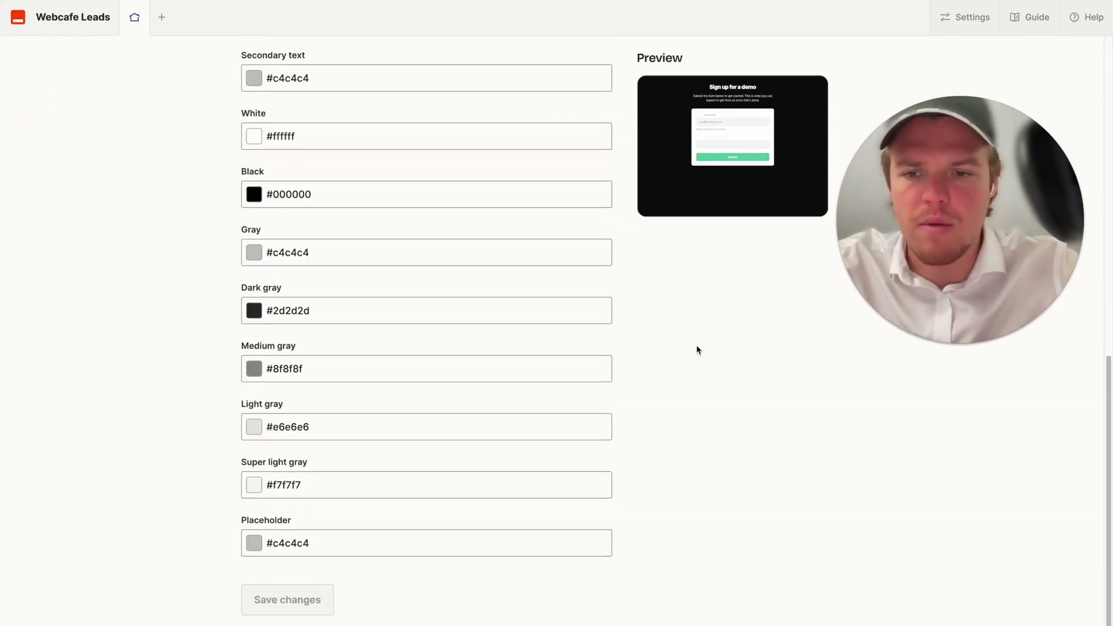
scroll(533, 355, "up", 10)
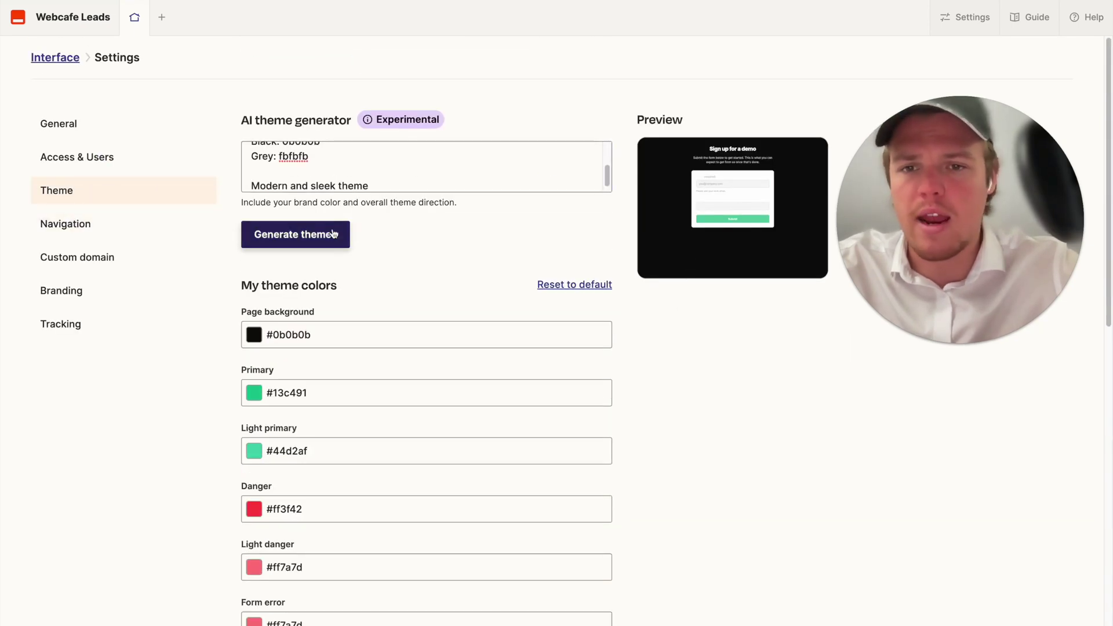
left_click(134, 234)
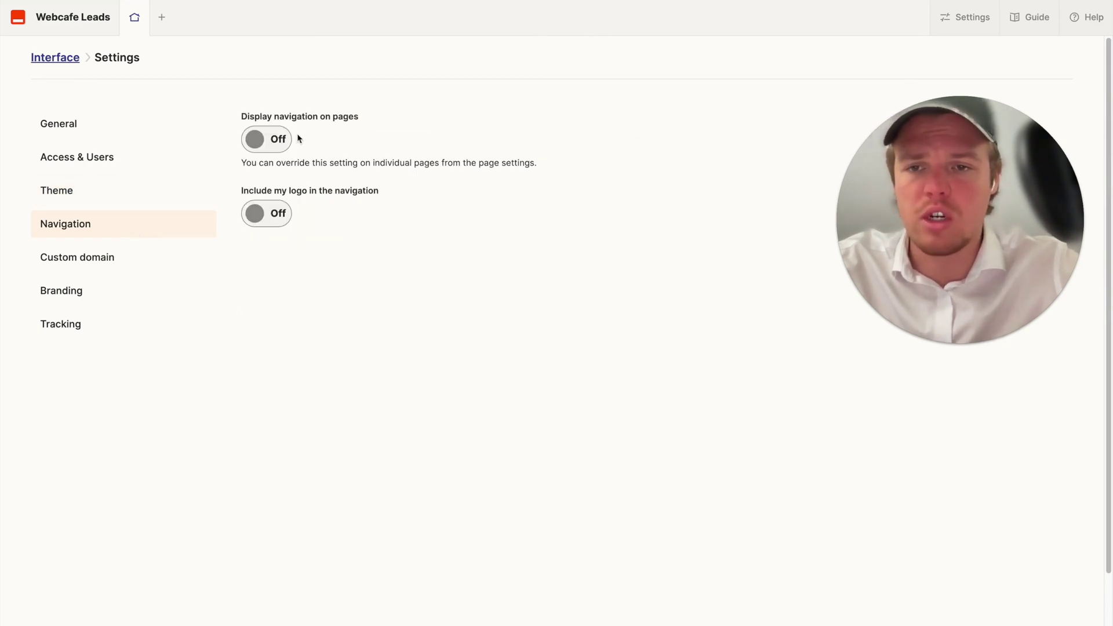
- Enable 'Display navigation on pages' with links to Test and Thank you, and save
left_click(279, 141)
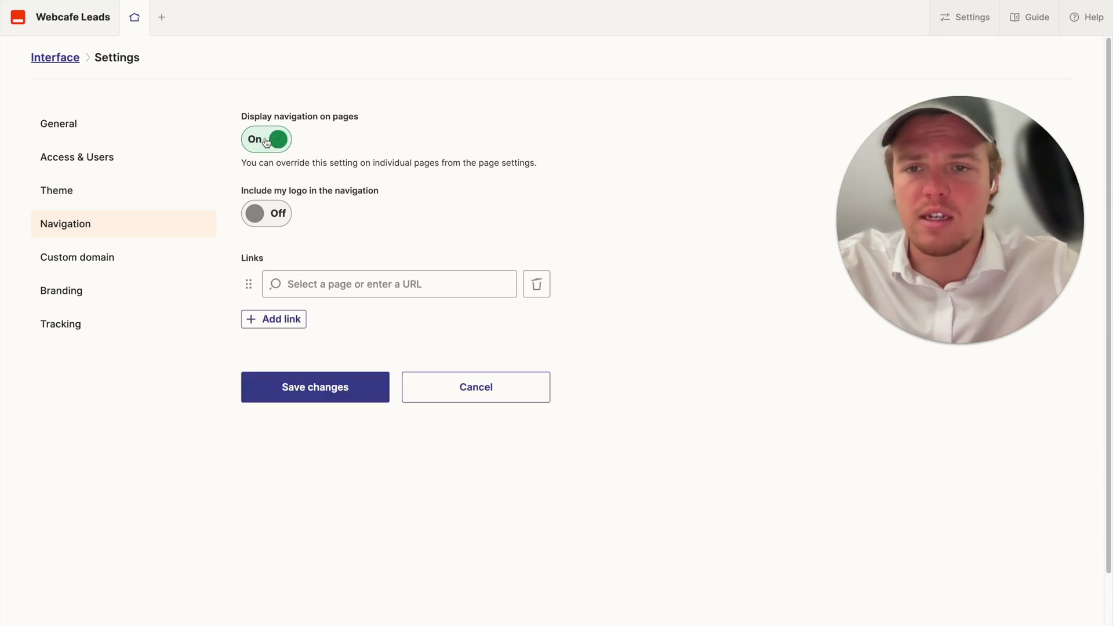
left_click(266, 141)
left_click(280, 144)
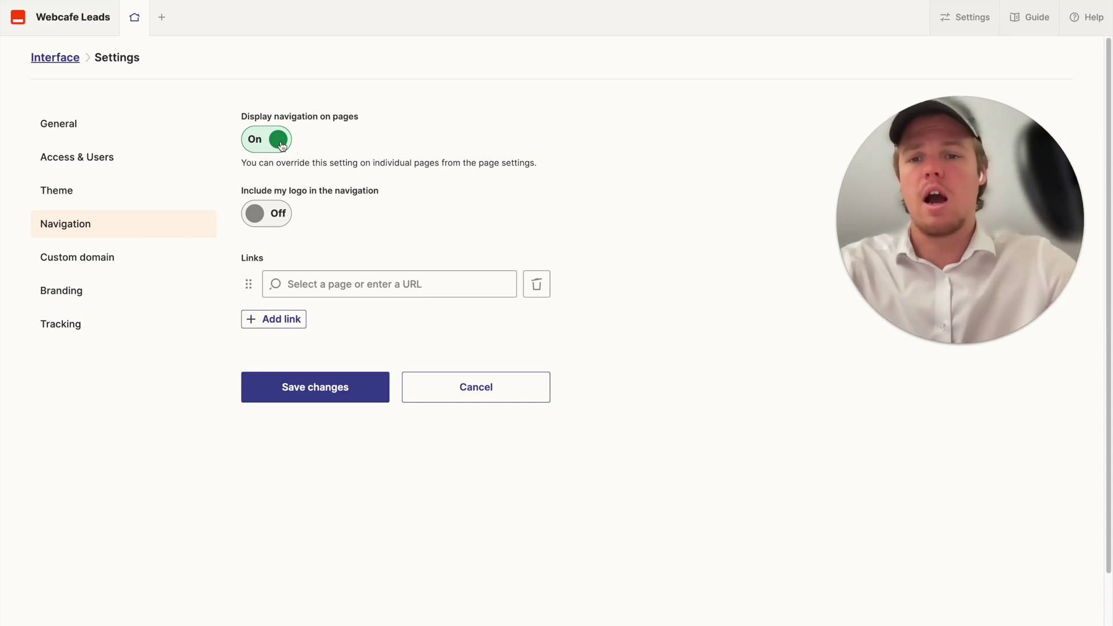
left_click(333, 283)
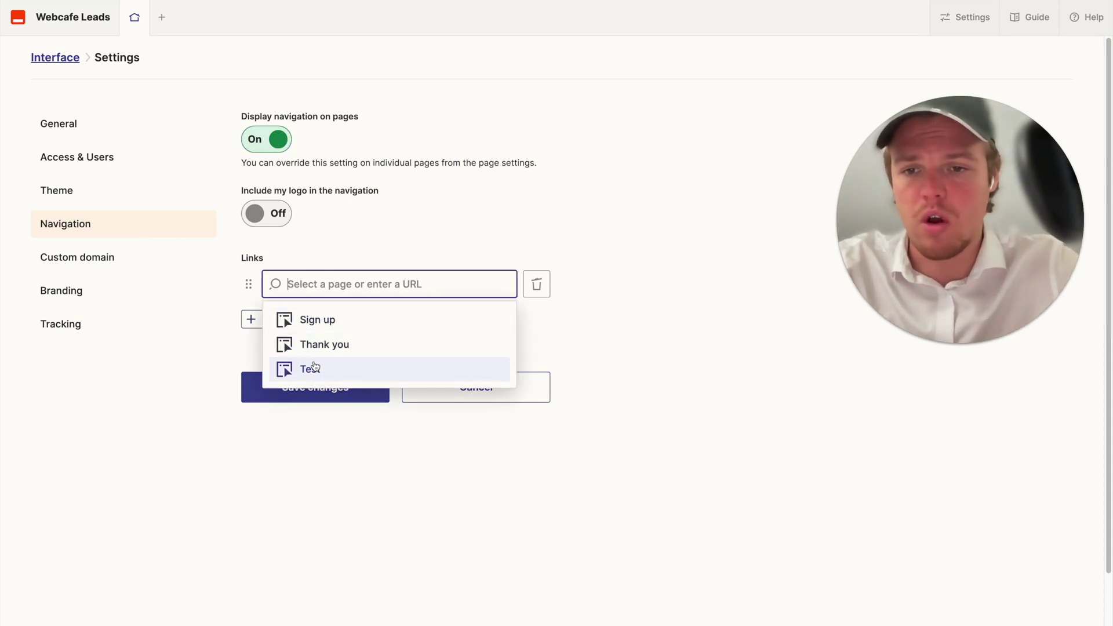
left_click(314, 367)
left_click(288, 319)
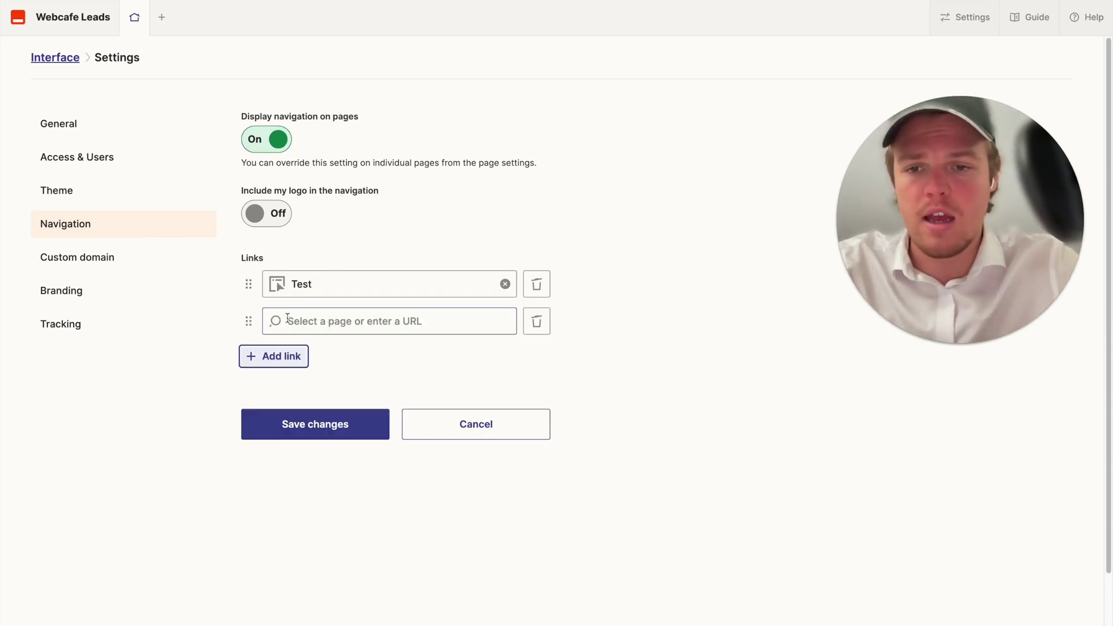
left_click(316, 330)
left_click(329, 382)
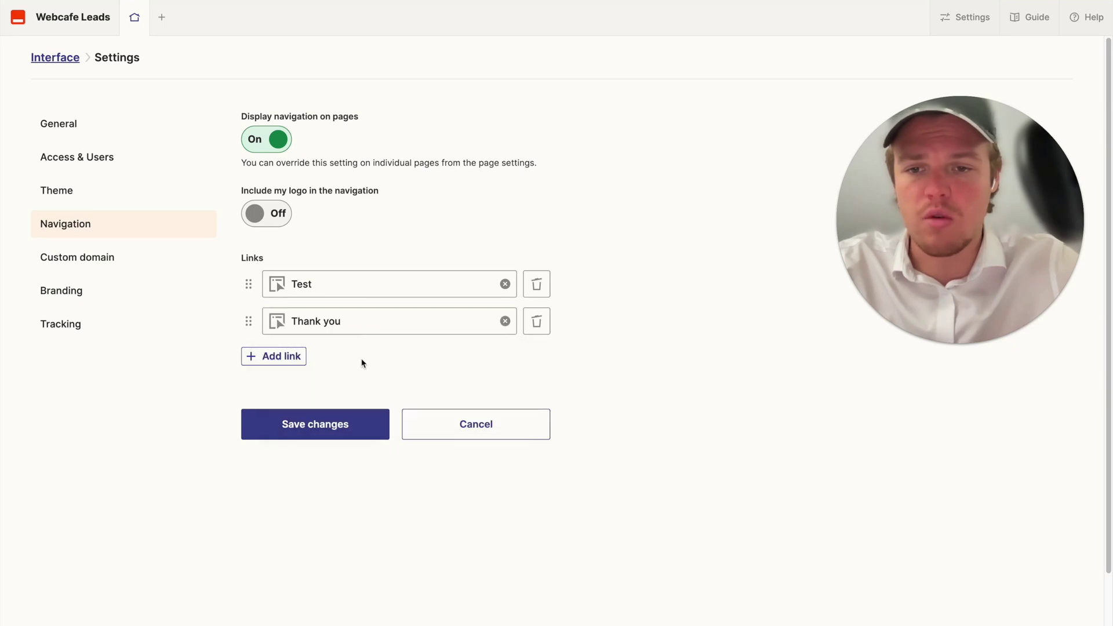
left_click(332, 421)
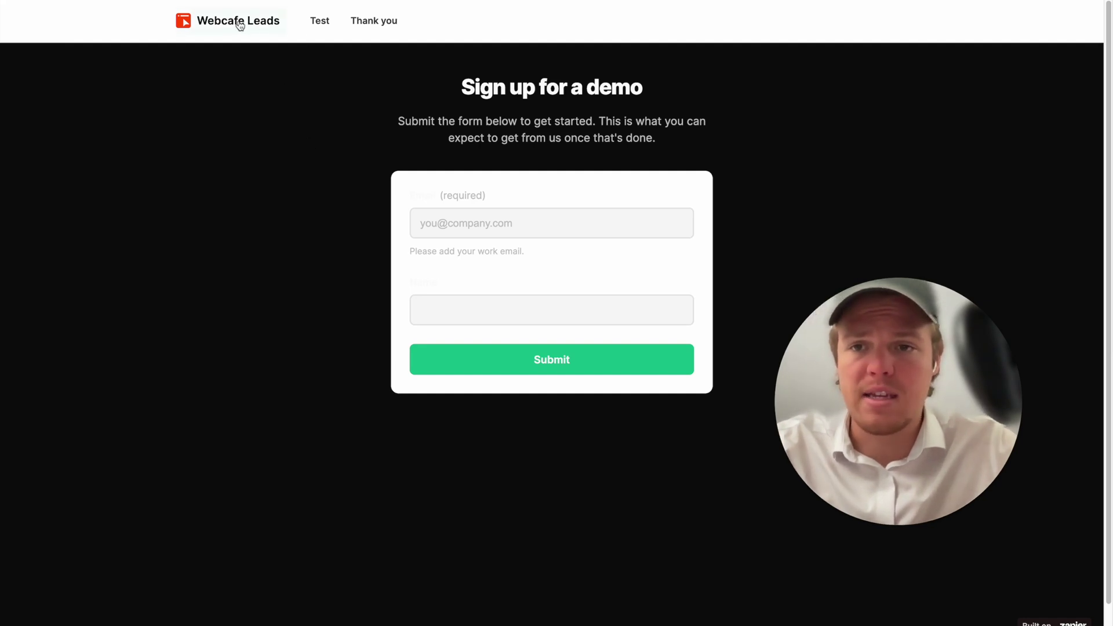
- Visit the Thank you and Test pages from the navigation, then return to the sign-up form
left_click(332, 24)
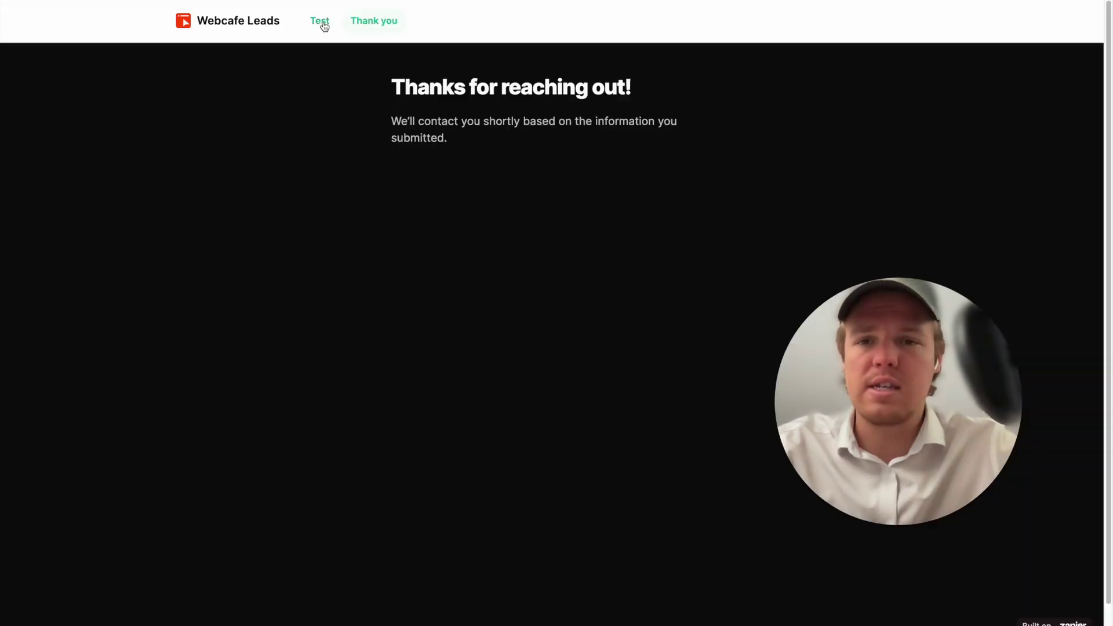
left_click(318, 24)
left_click(283, 27)
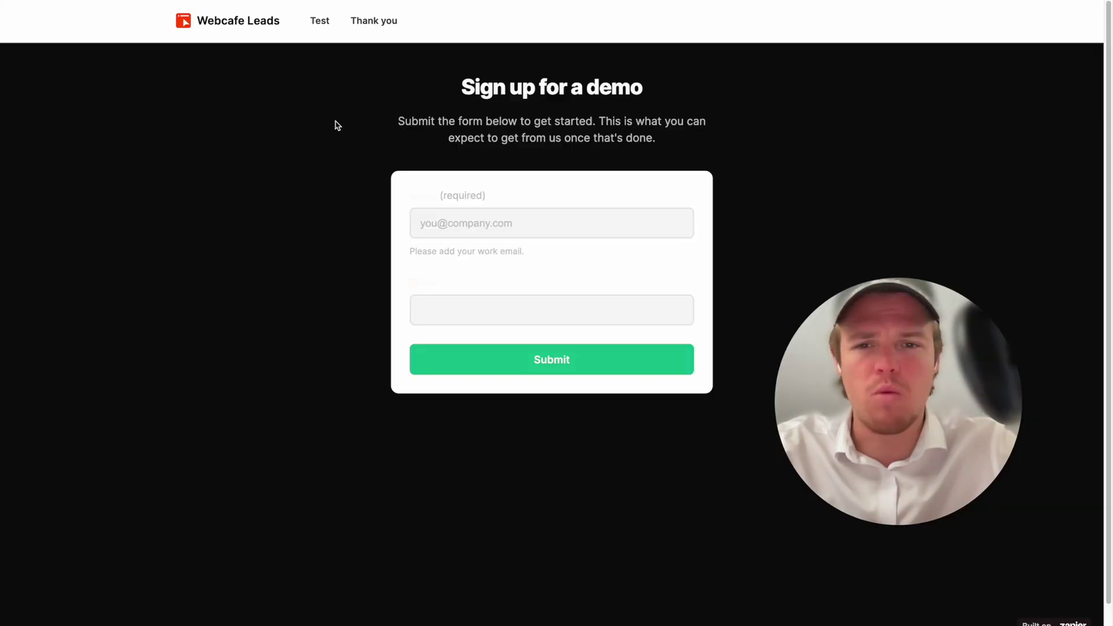
scroll(404, 218, "down", 2)
scroll(404, 218, "up", 2)
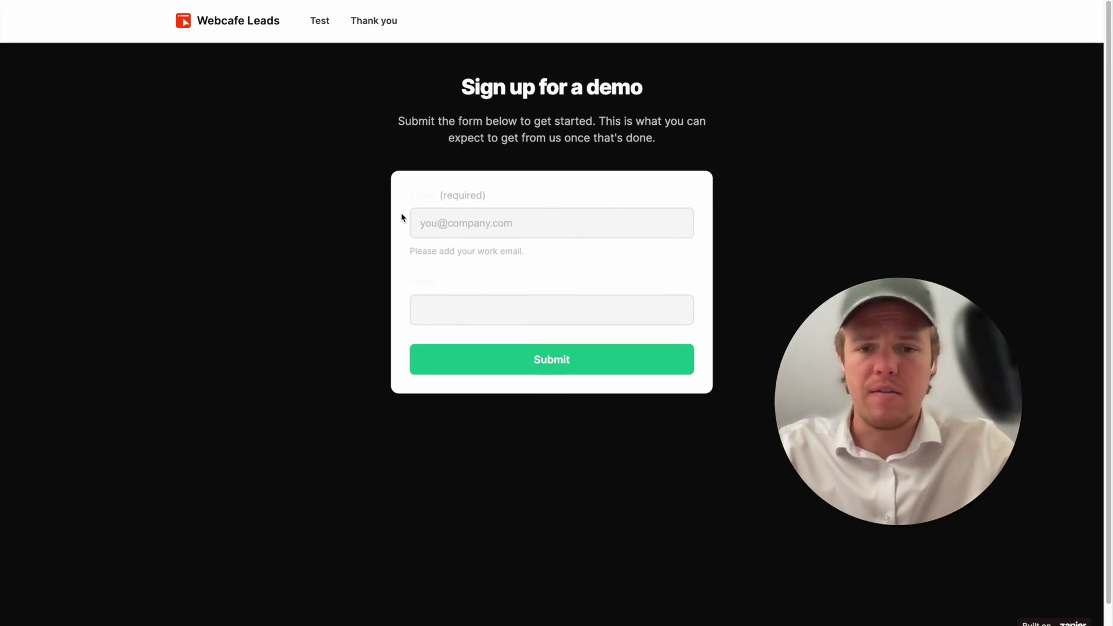
- Check the Thank you and Test pages again and turn 'Display navigation on pages' off
left_click(444, 223)
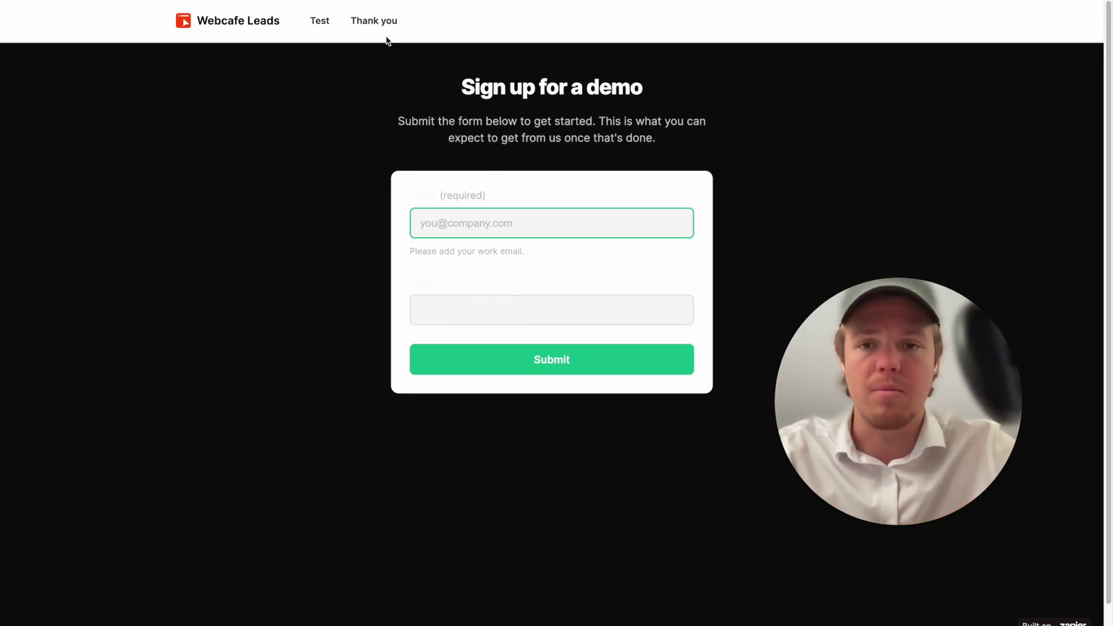
left_click(378, 21)
left_click(326, 22)
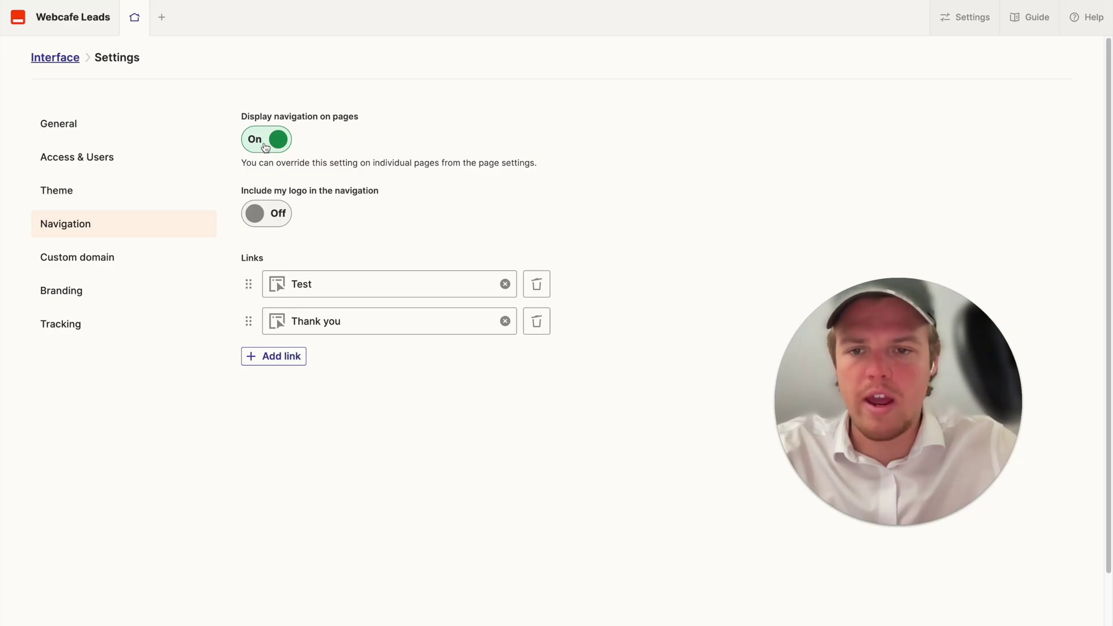
left_click(267, 139)
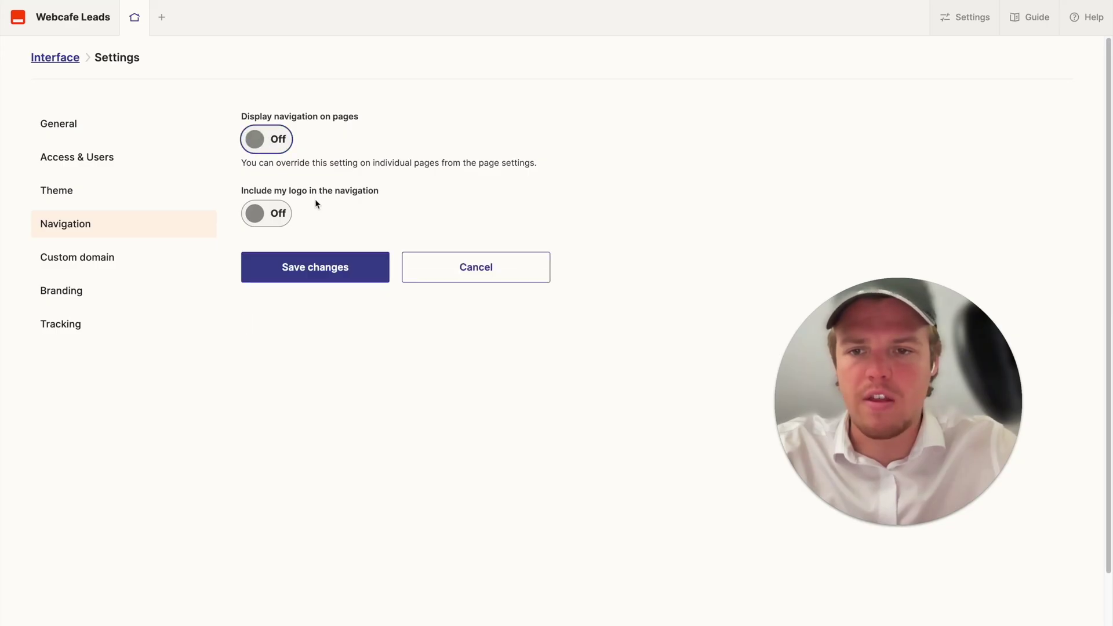
- Save 'Include my logo in the navigation' as on and confirm the custom domain before Branding
left_click(277, 218)
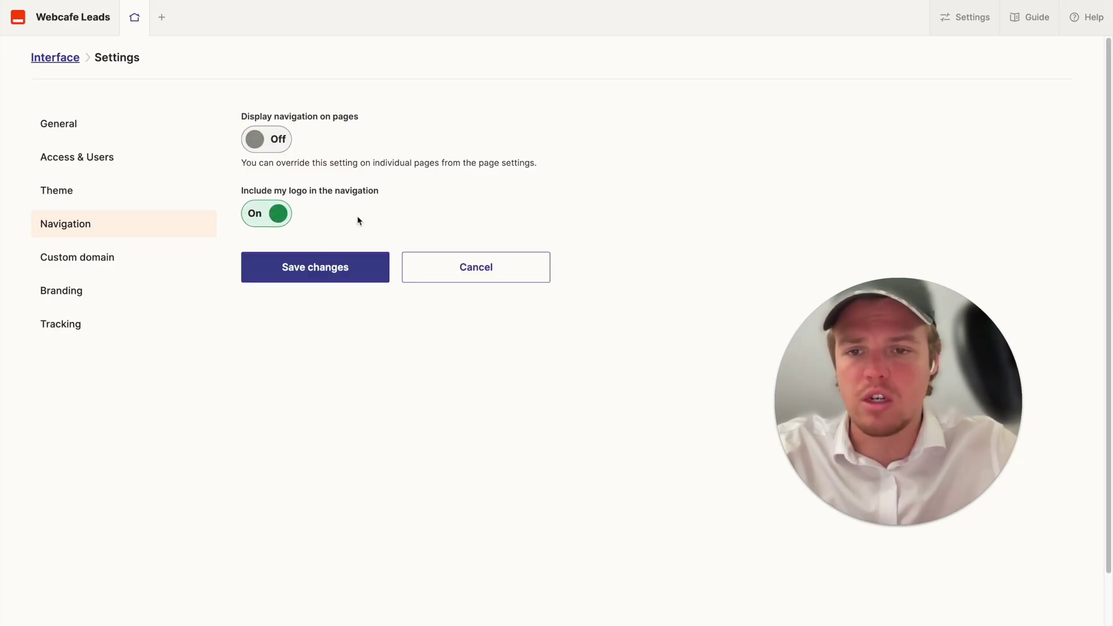
left_click(323, 267)
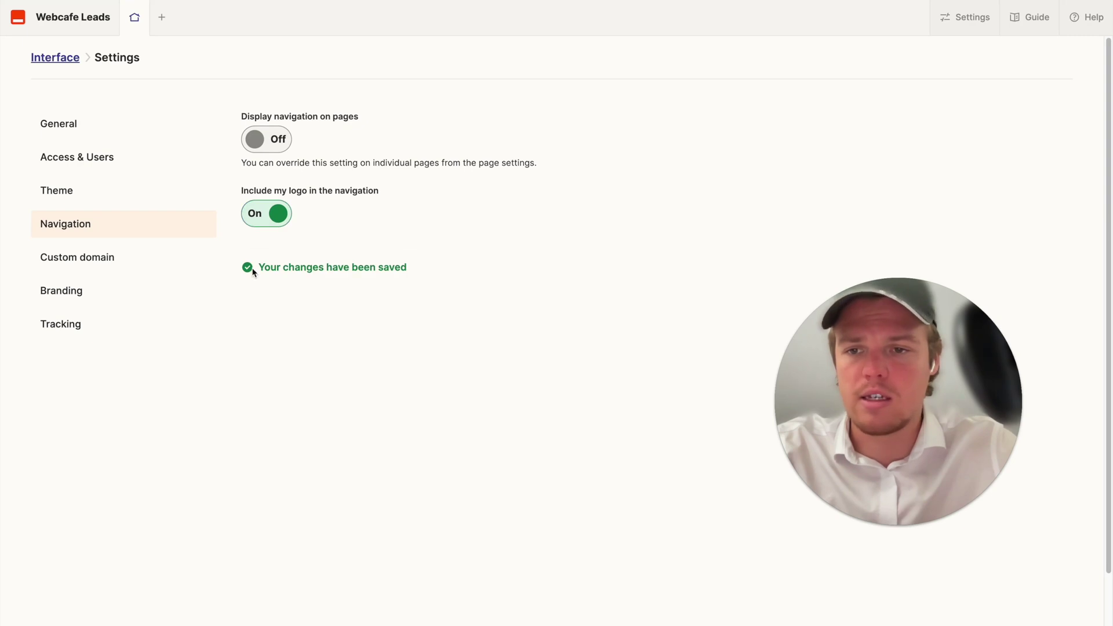
left_click(149, 264)
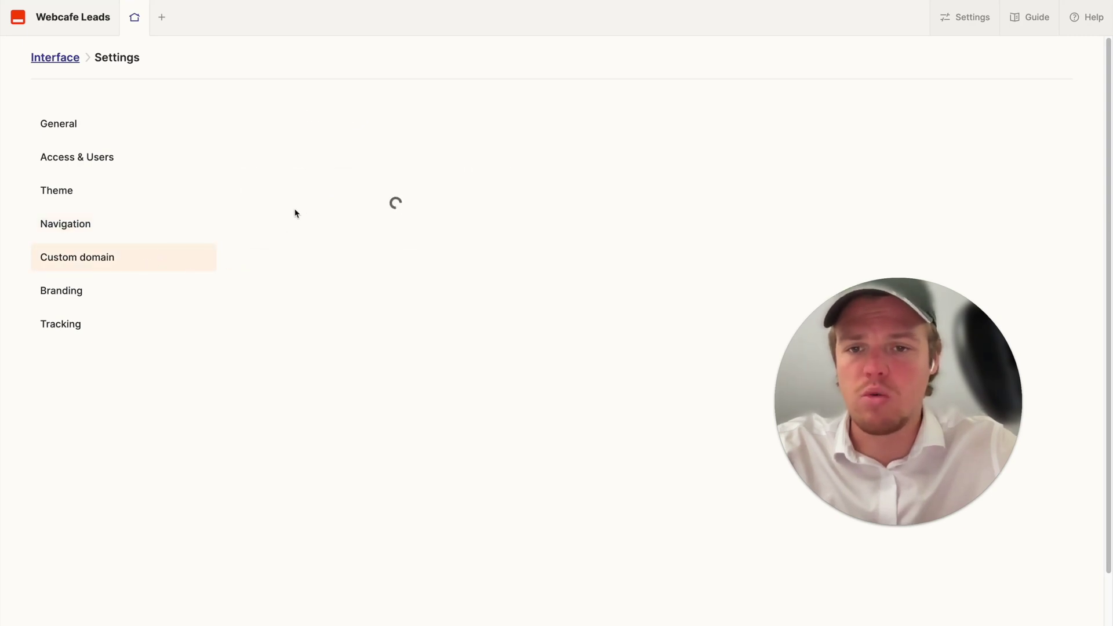
scroll(360, 214, "down", 1)
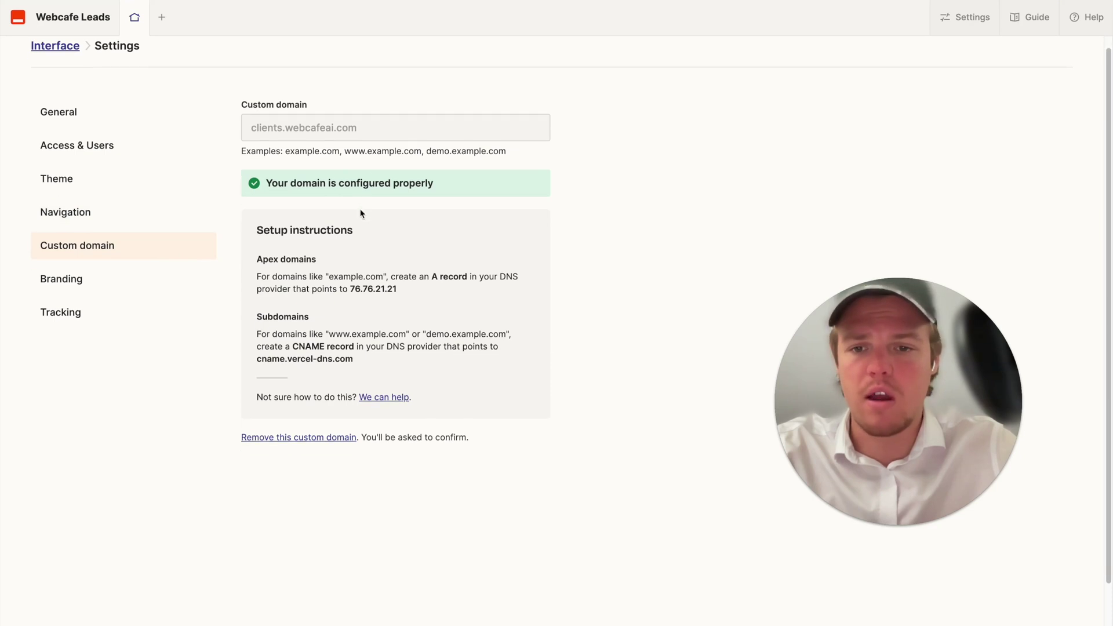
left_click(156, 277)
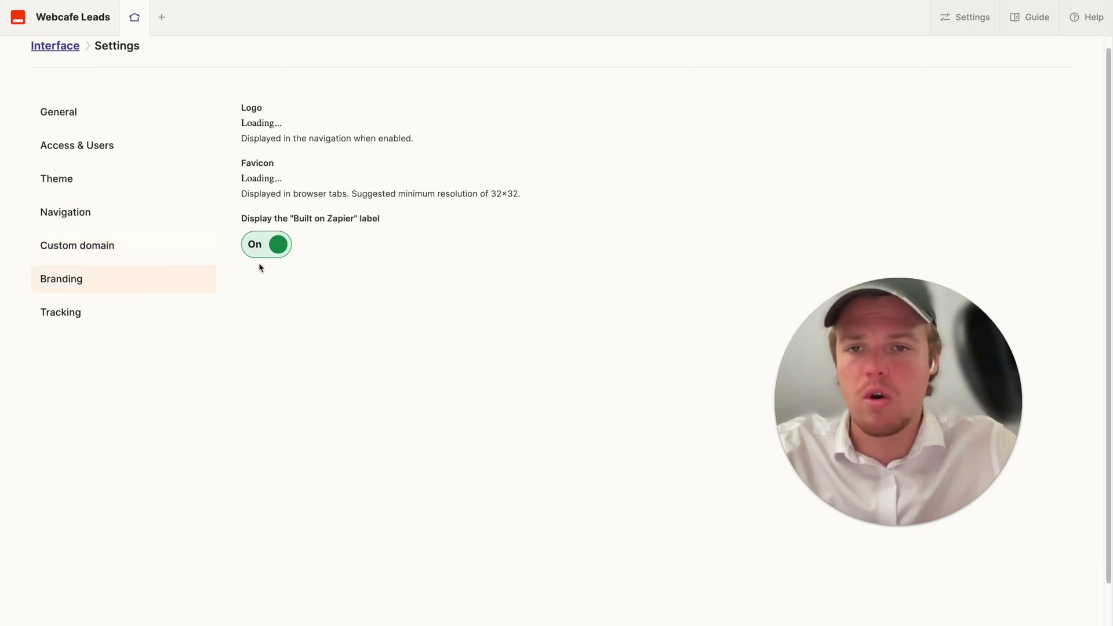
scroll(295, 272, "up", 1)
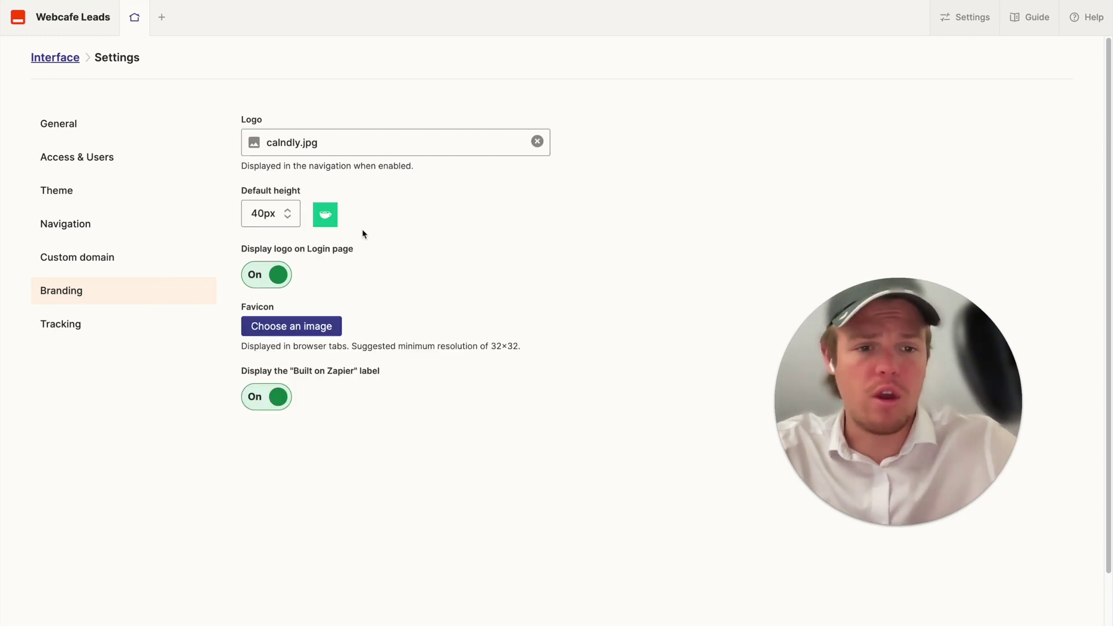
left_click(278, 220)
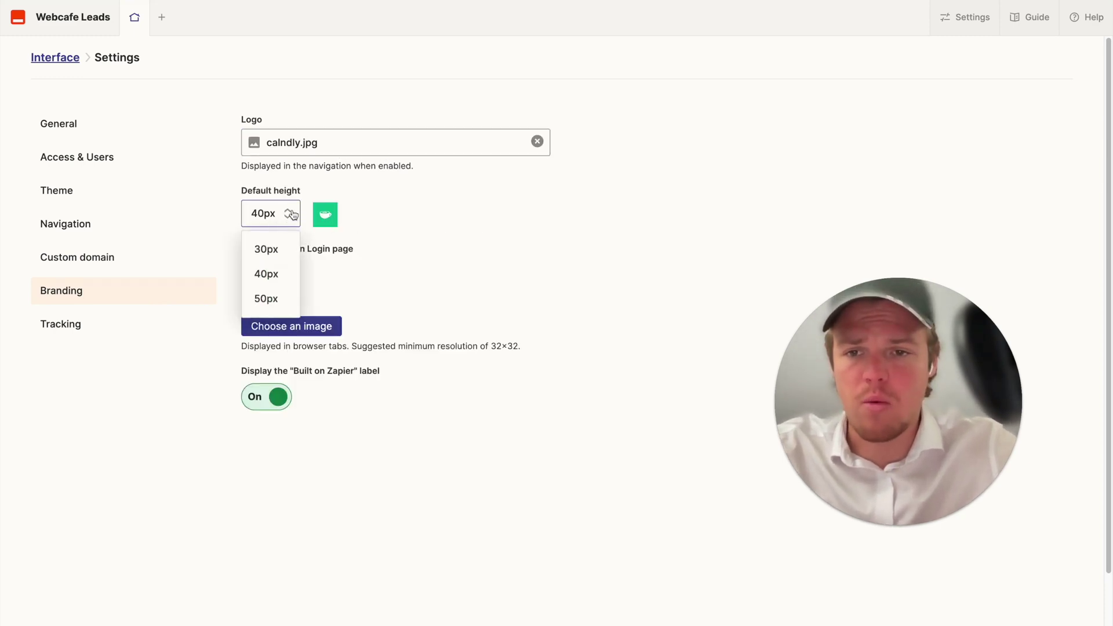
left_click(382, 219)
left_click(284, 218)
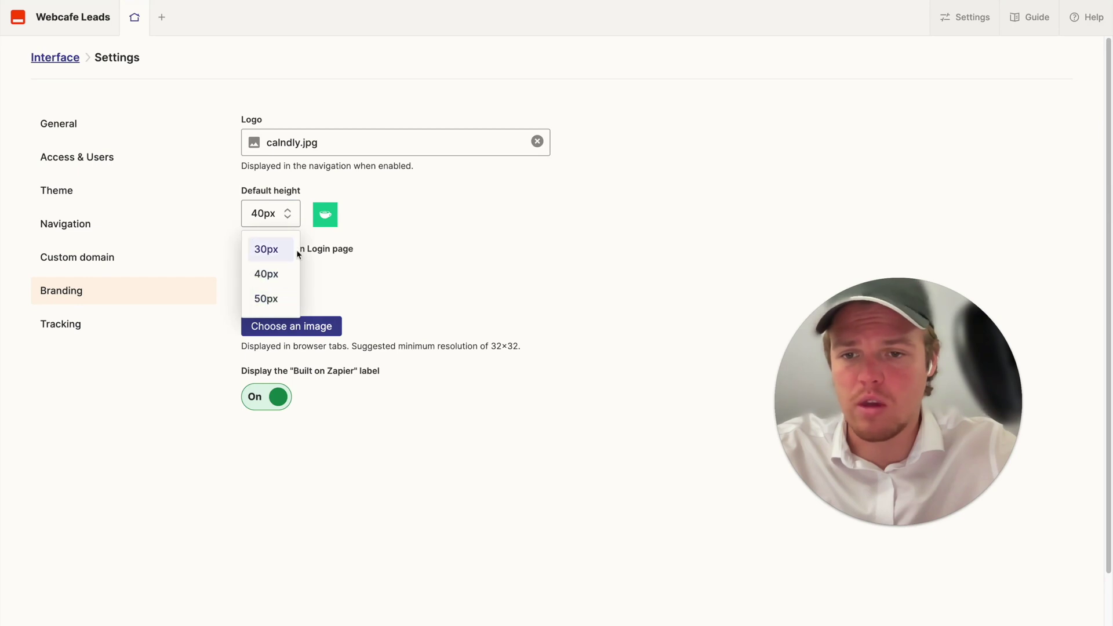
left_click(320, 242)
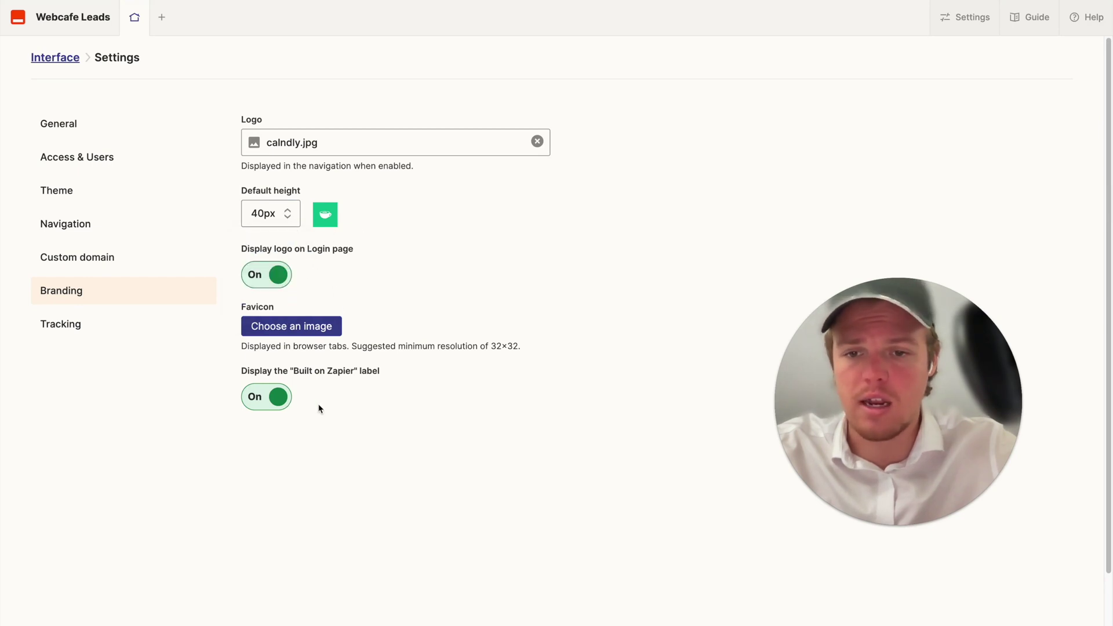
left_click(258, 399)
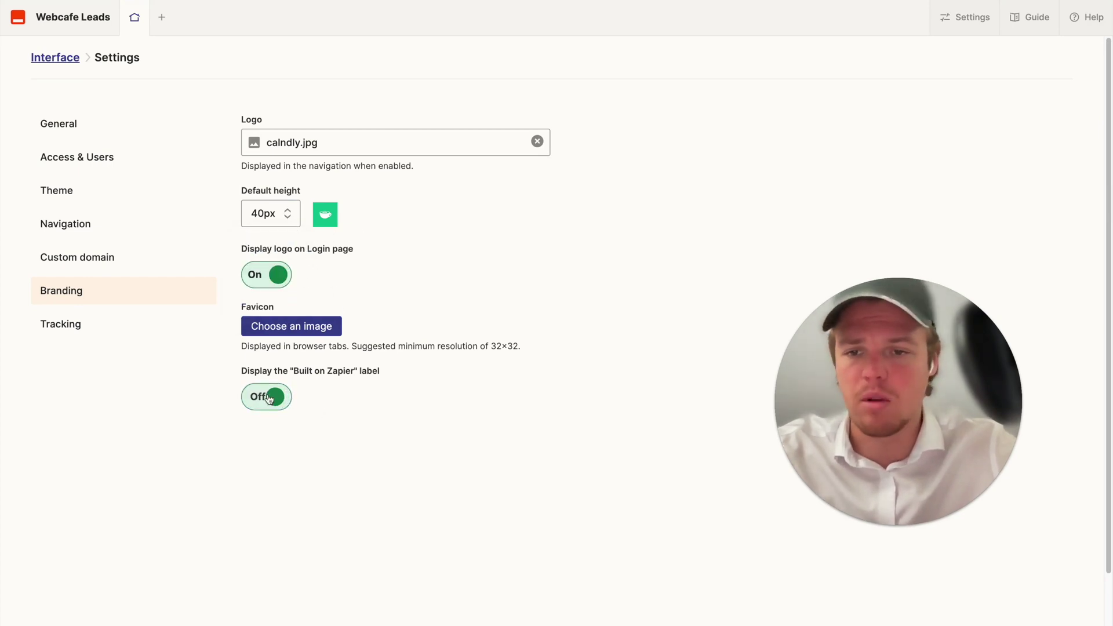
key("space")
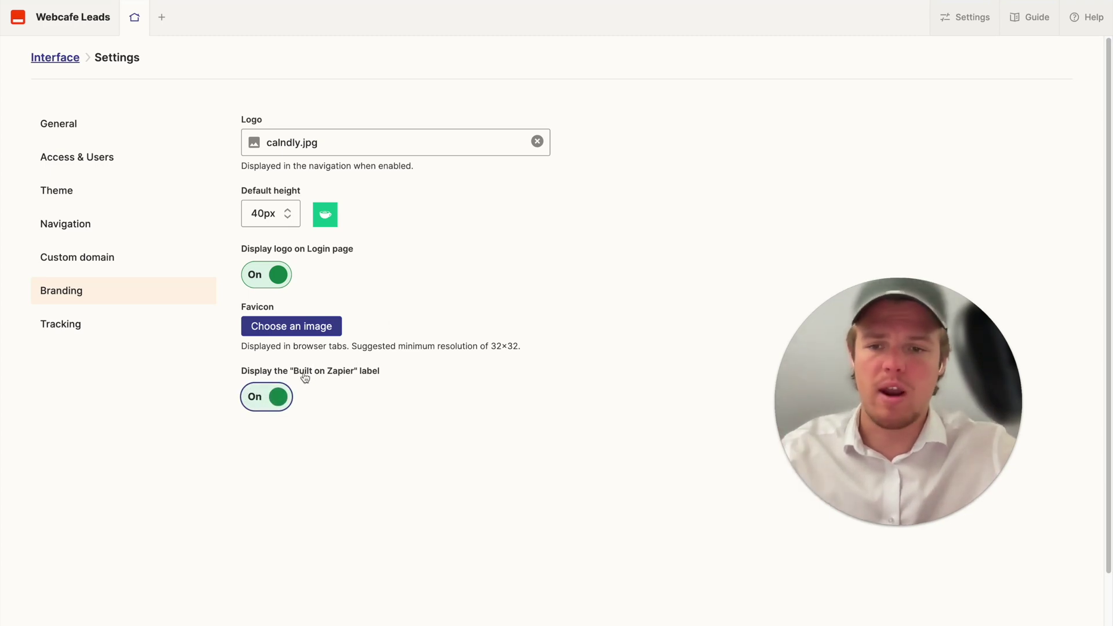
left_click(272, 404)
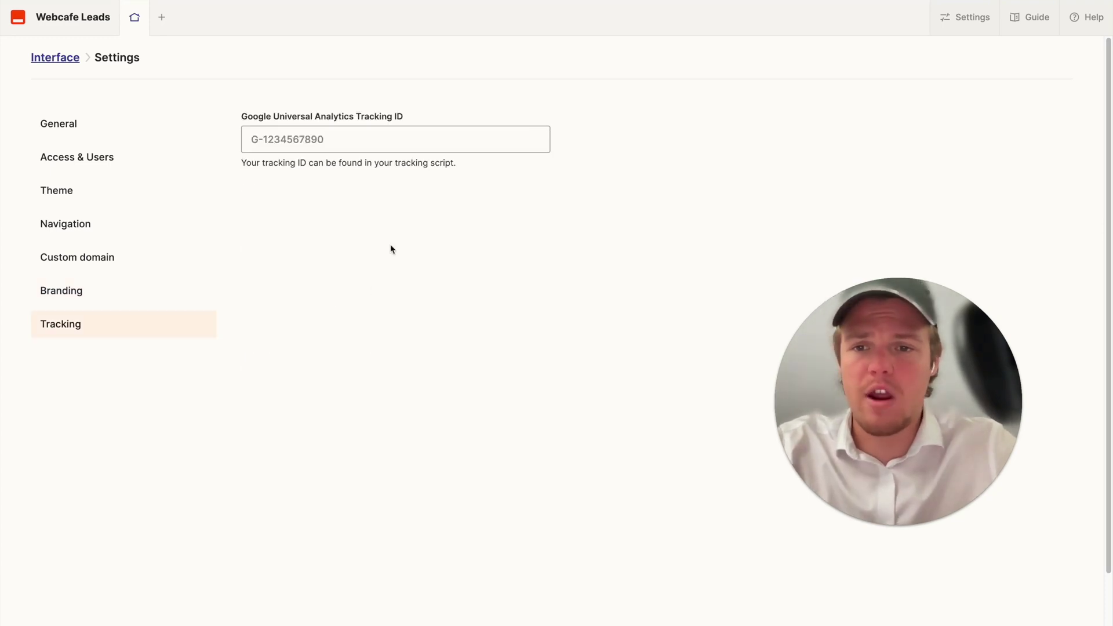
left_click(342, 139)
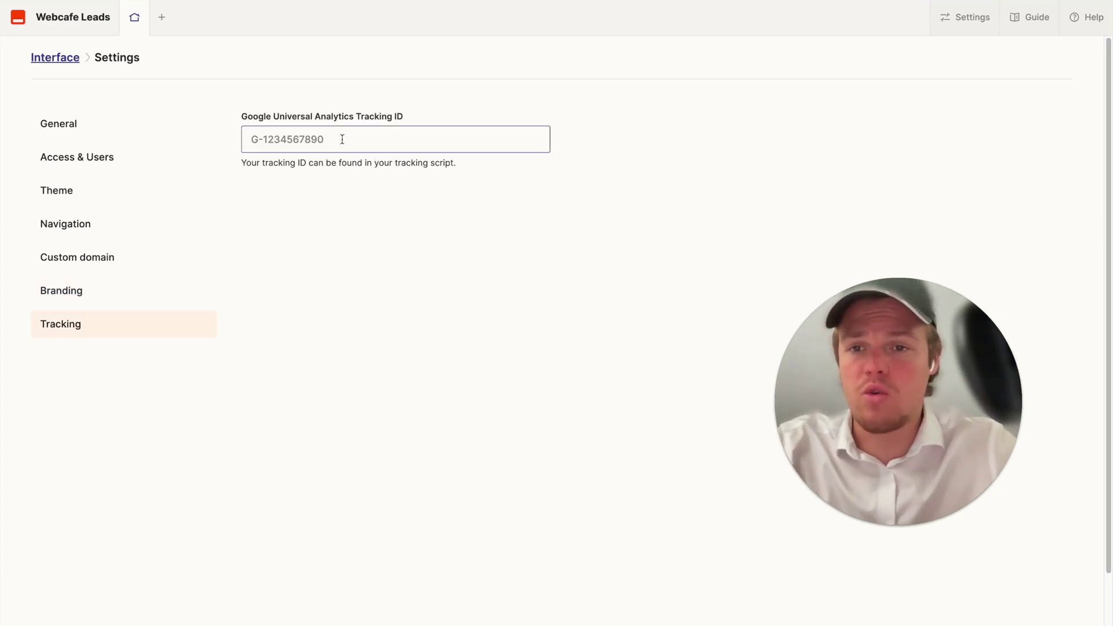
- Pass through General settings and return to the Webcafe Leads overview with Sign up, Thank you, Test
left_click(192, 129)
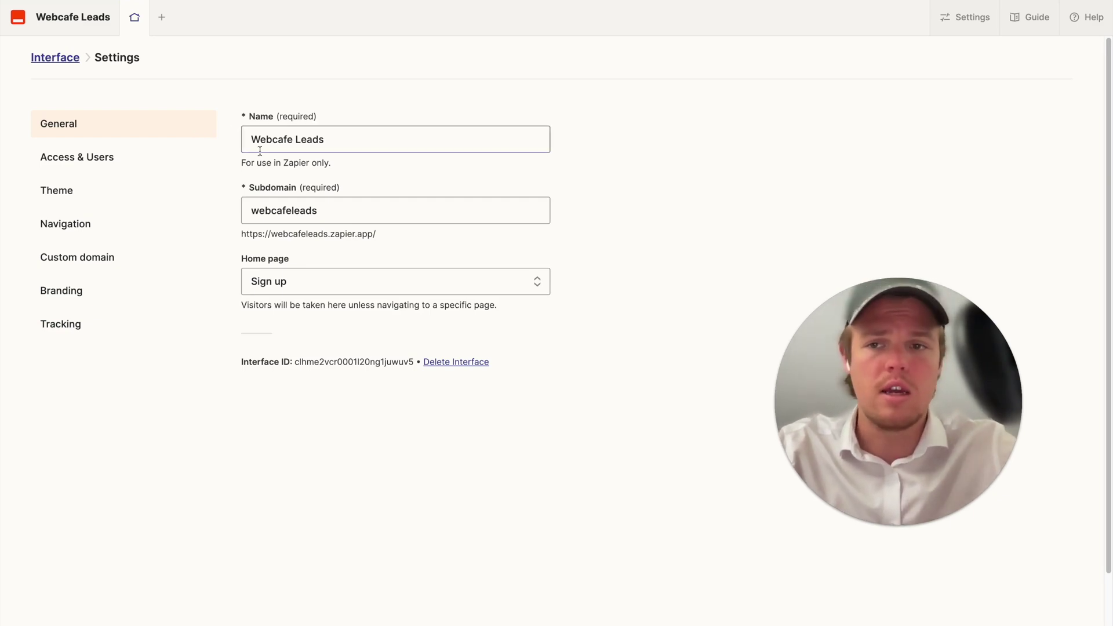
left_click(67, 58)
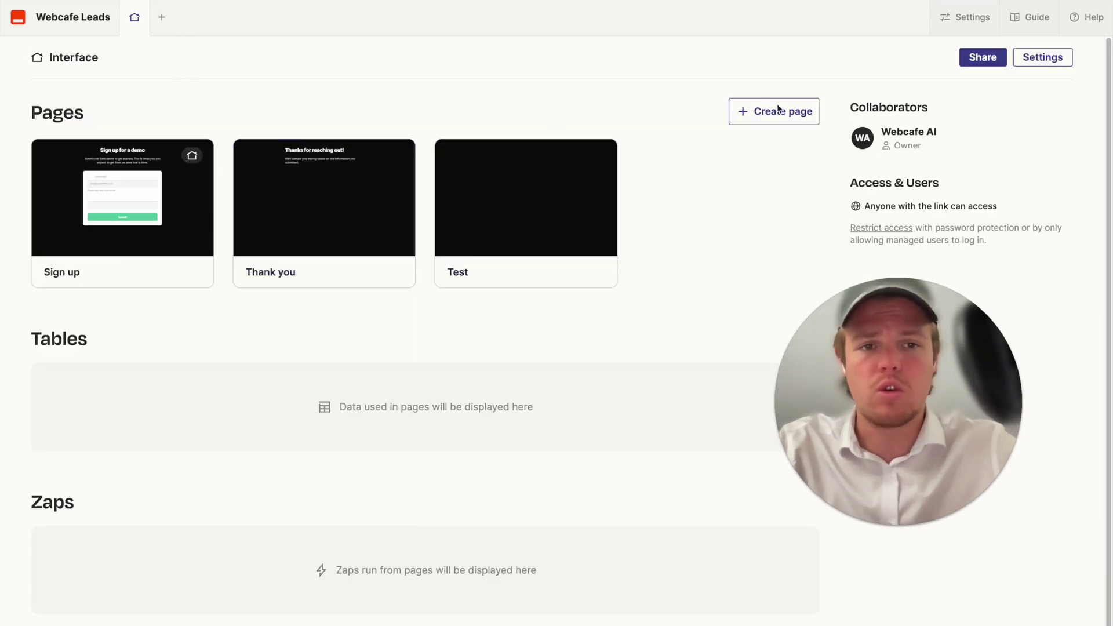
left_click(982, 58)
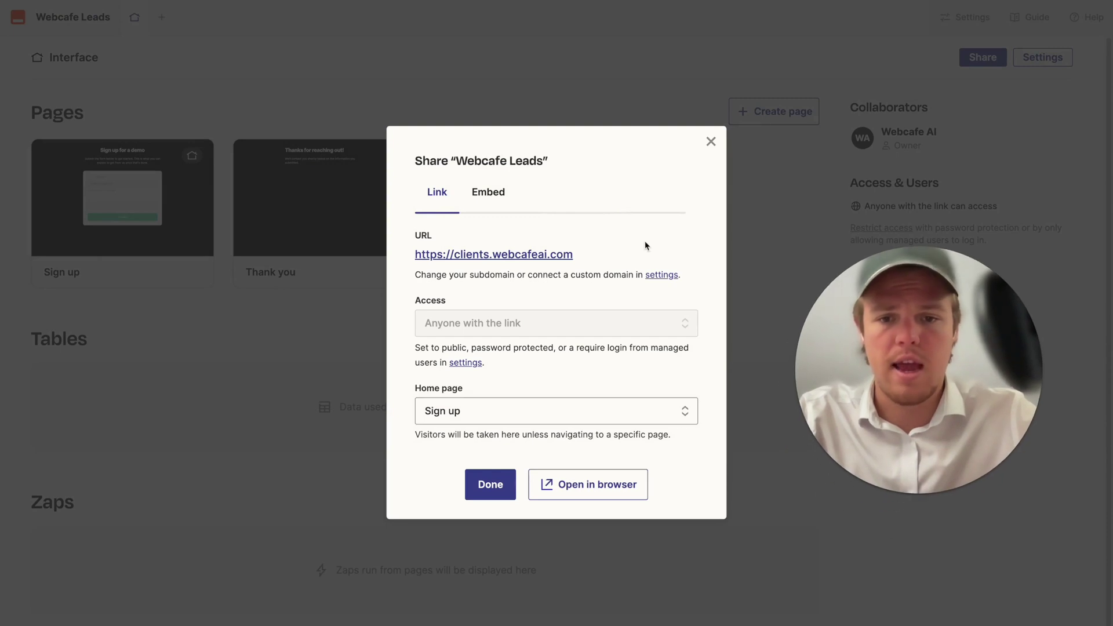
left_click(567, 412)
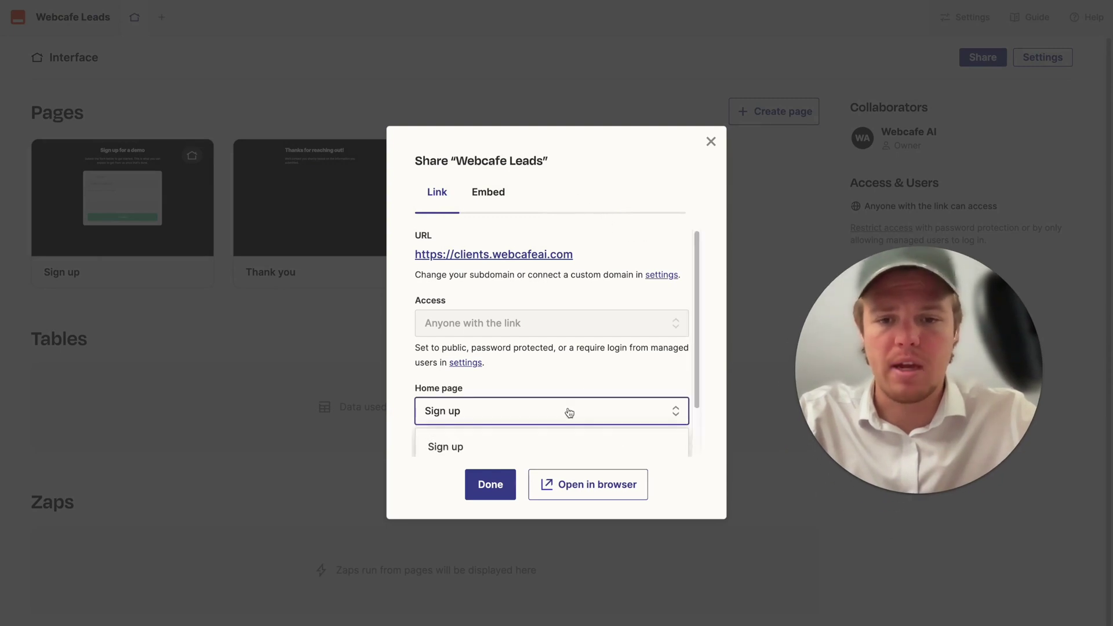
left_click(566, 413)
left_click(499, 202)
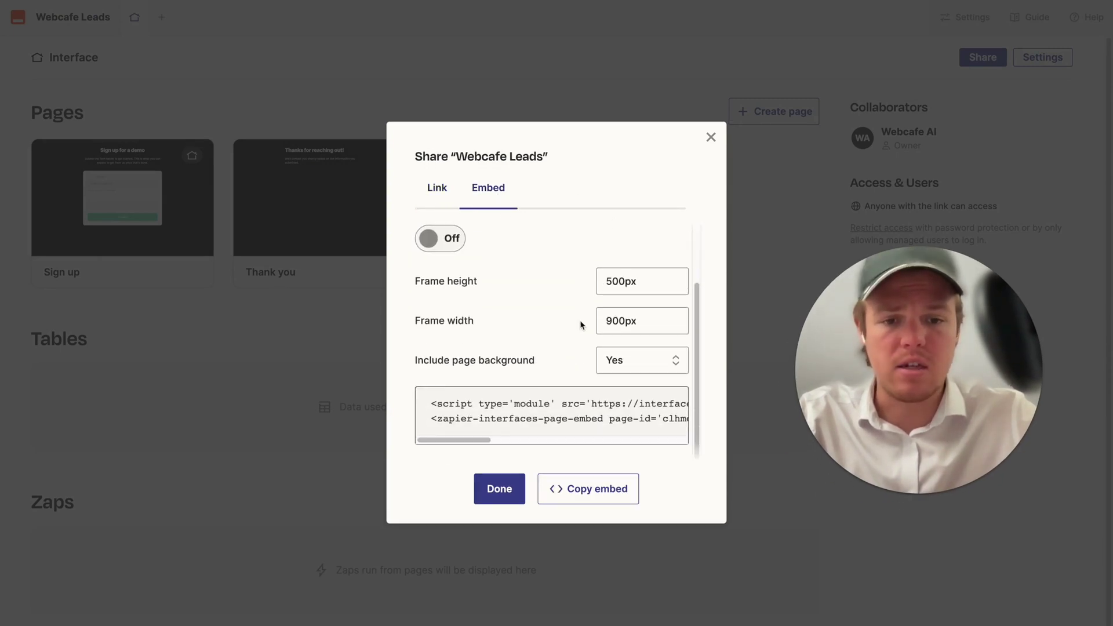
scroll(548, 383, "up", 3)
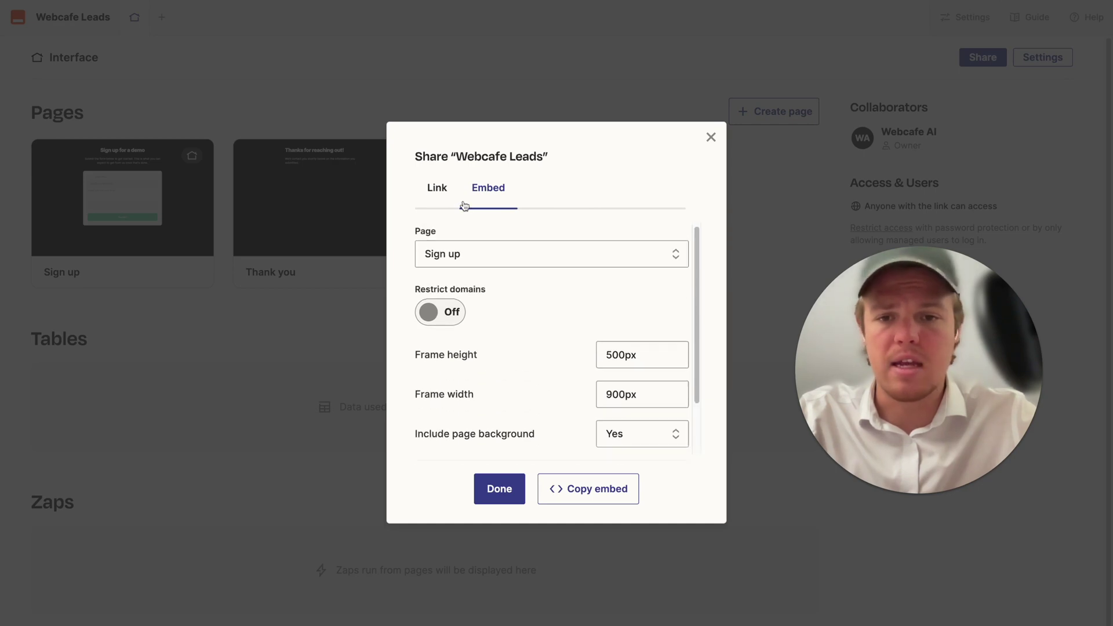
left_click(441, 189)
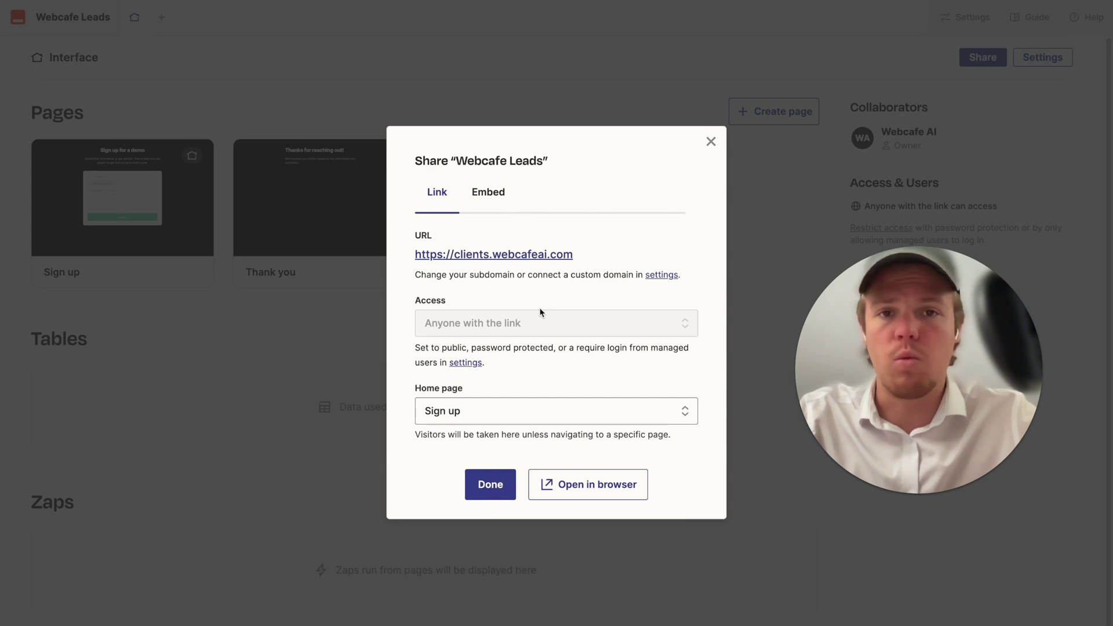
left_click(524, 255)
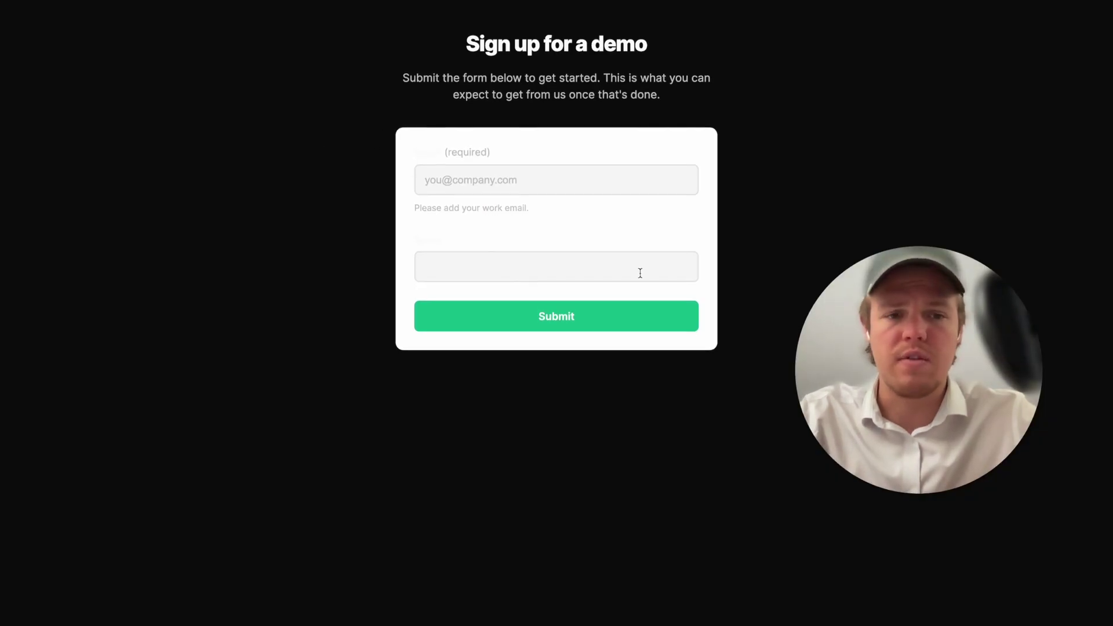
- Scroll the live 'Sign up for a demo' page to view the work email field and Submit
left_click_drag(848, 334, 826, 173)
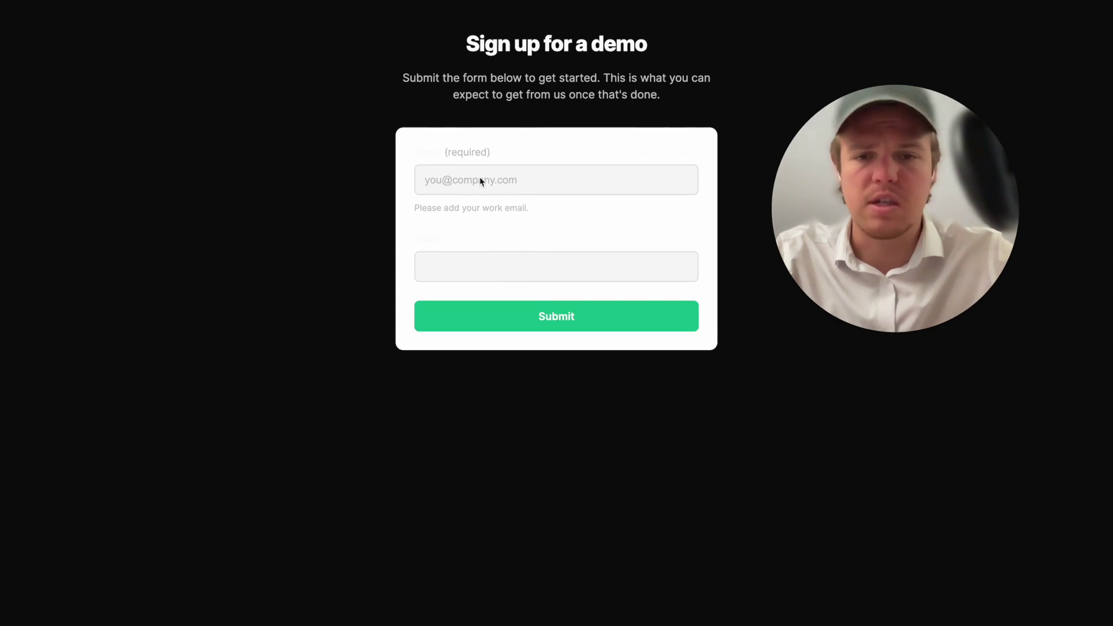